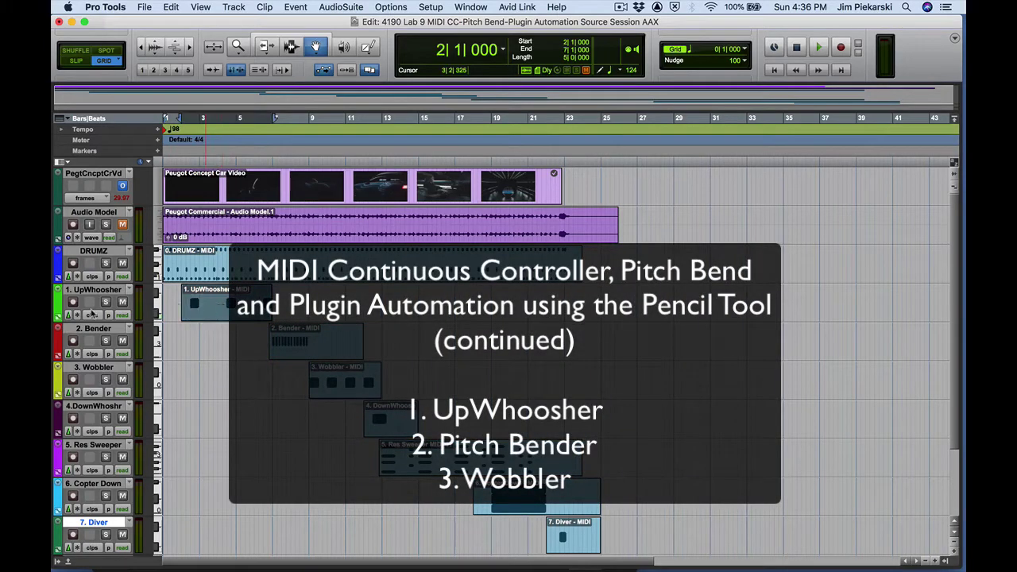
# Enlarge the 1. UpWhoosher track, zoom in on its clip and display its mod wheel (1) controller data
pyautogui.moveTo(100, 319); pyautogui.dragTo(118, 395)
pyautogui.hotkey('alt', 'f')
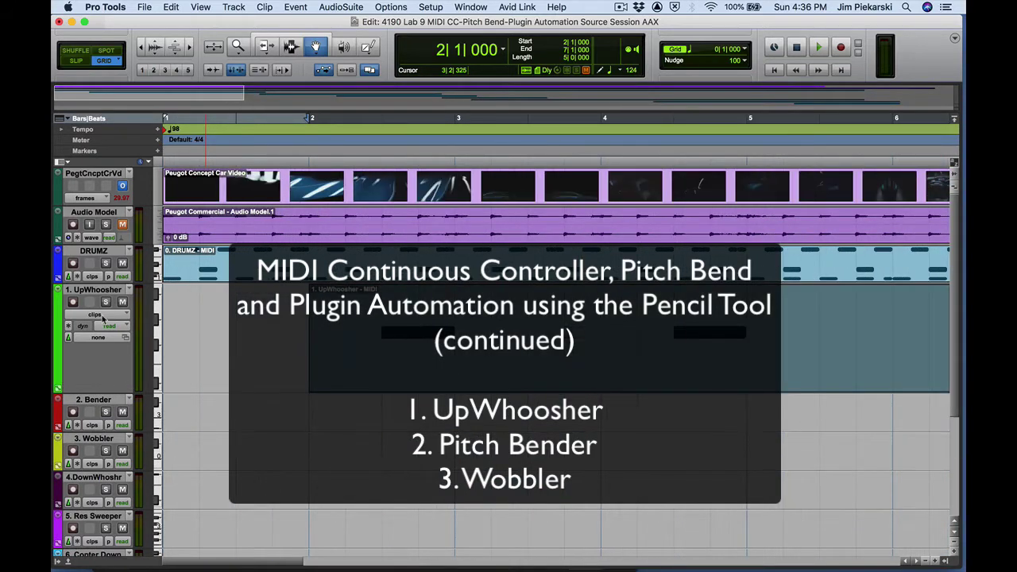
pyautogui.moveTo(255, 559); pyautogui.dragTo(283, 565)
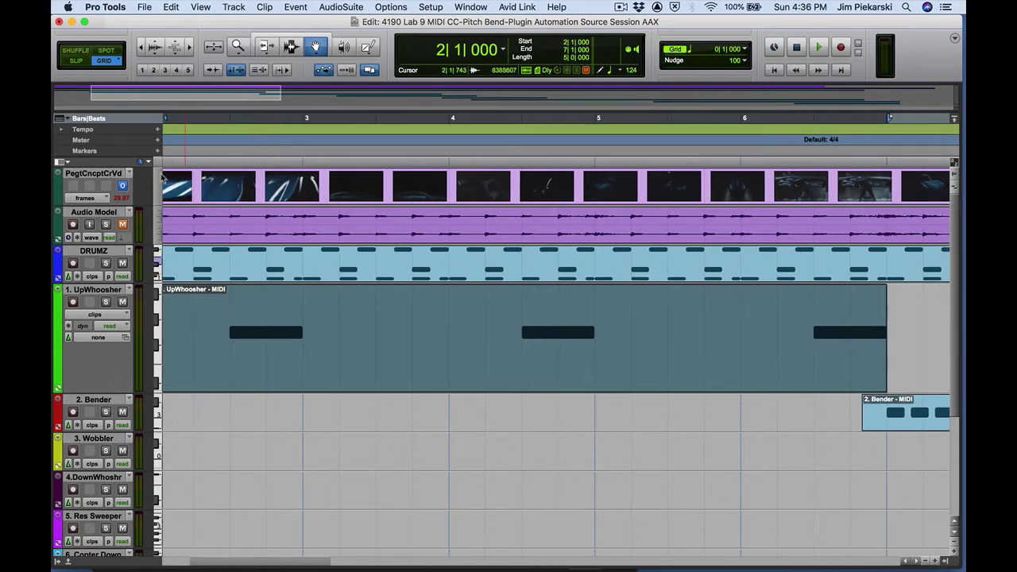
pyautogui.click(95, 315)
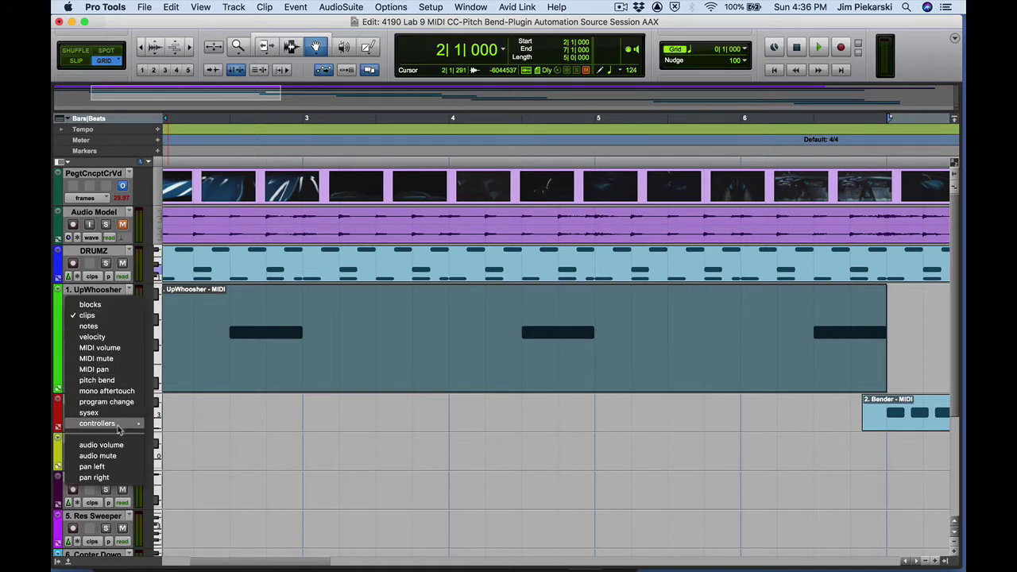
pyautogui.moveTo(120, 425)
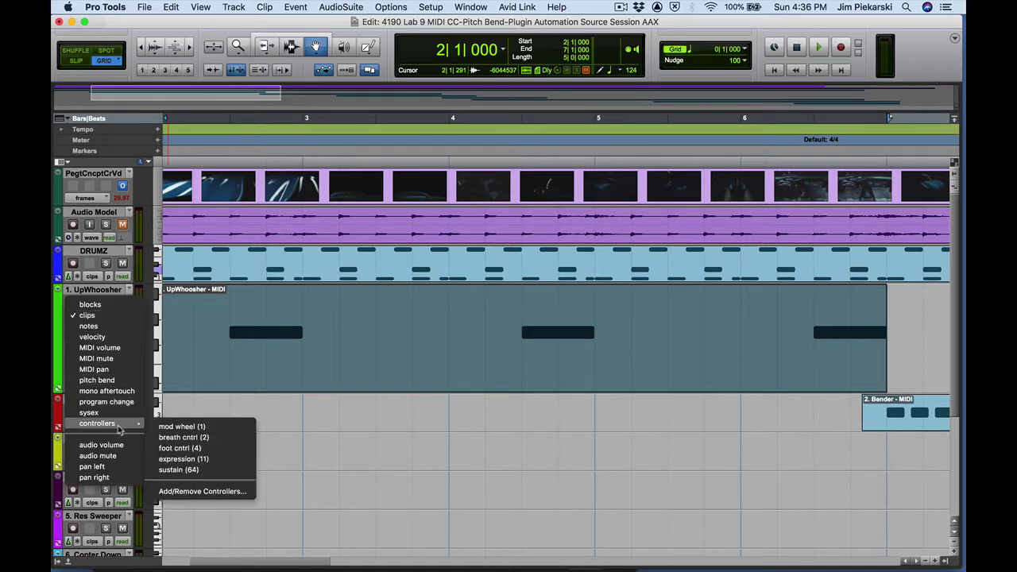
pyautogui.click(204, 428)
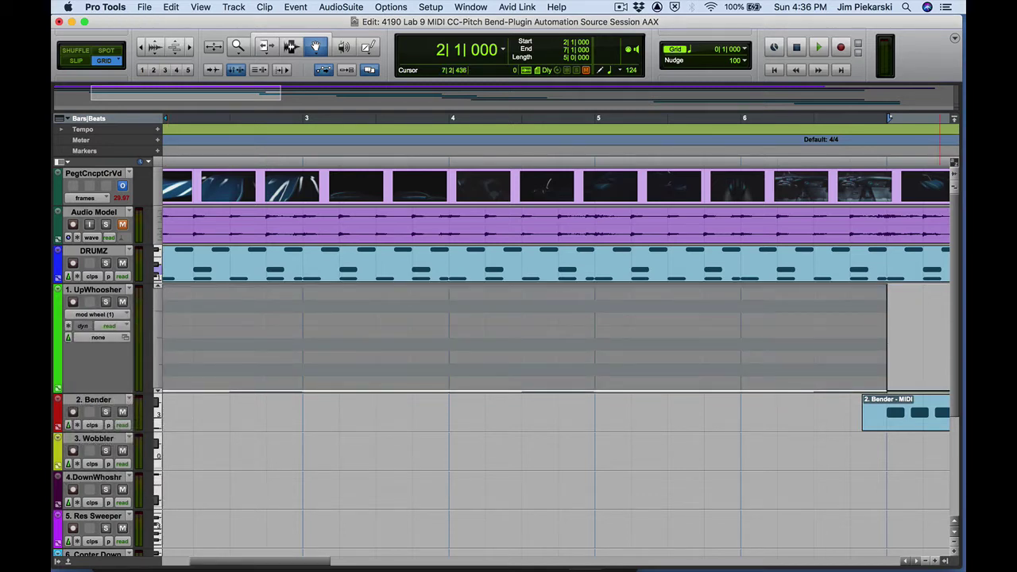
# Show the Mix window and open the Reason Rack Plugin inserted on the UpWhoosher track
pyautogui.press('super+Tab')
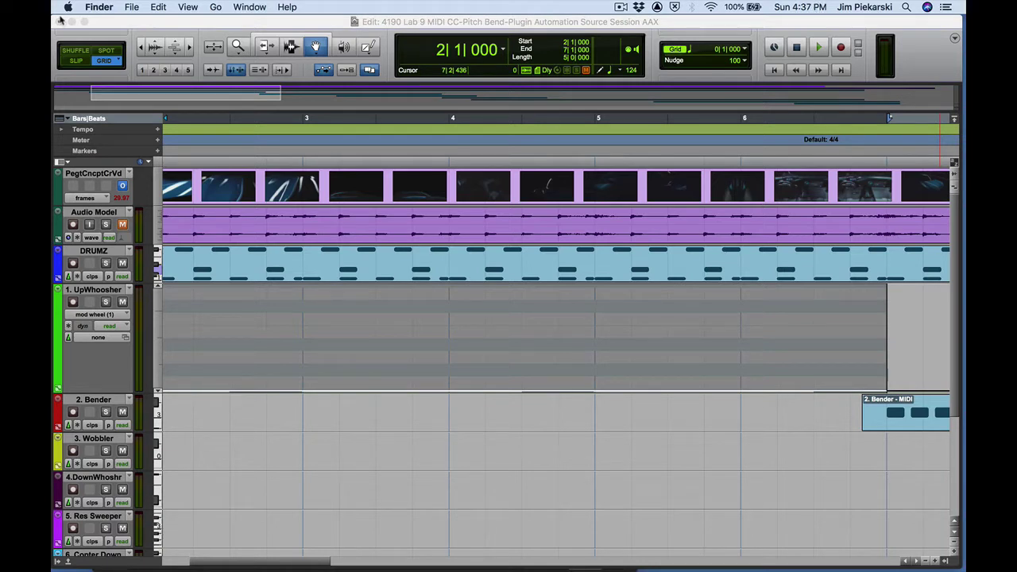
pyautogui.click(183, 21)
pyautogui.click(465, 8)
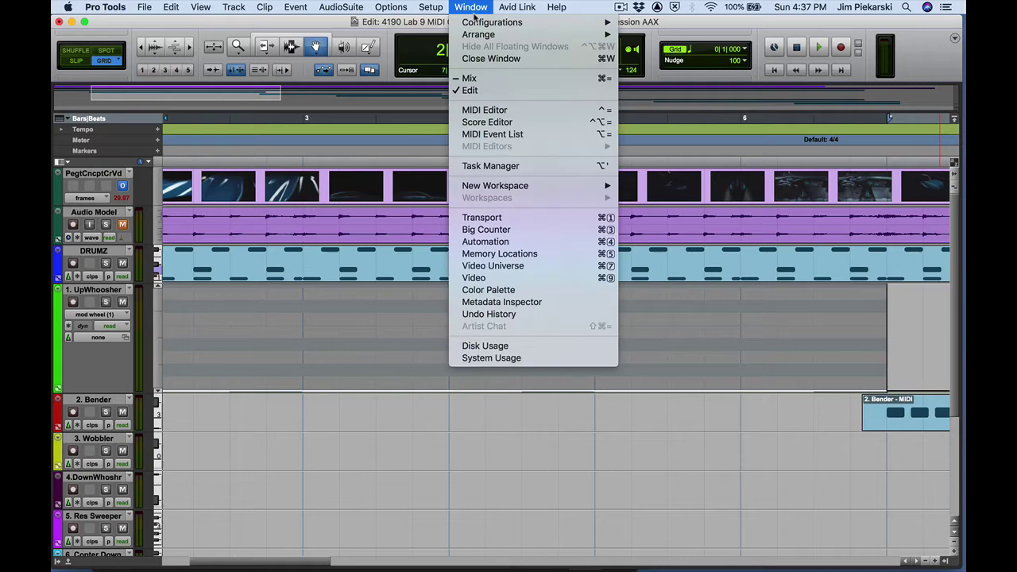
pyautogui.click(487, 78)
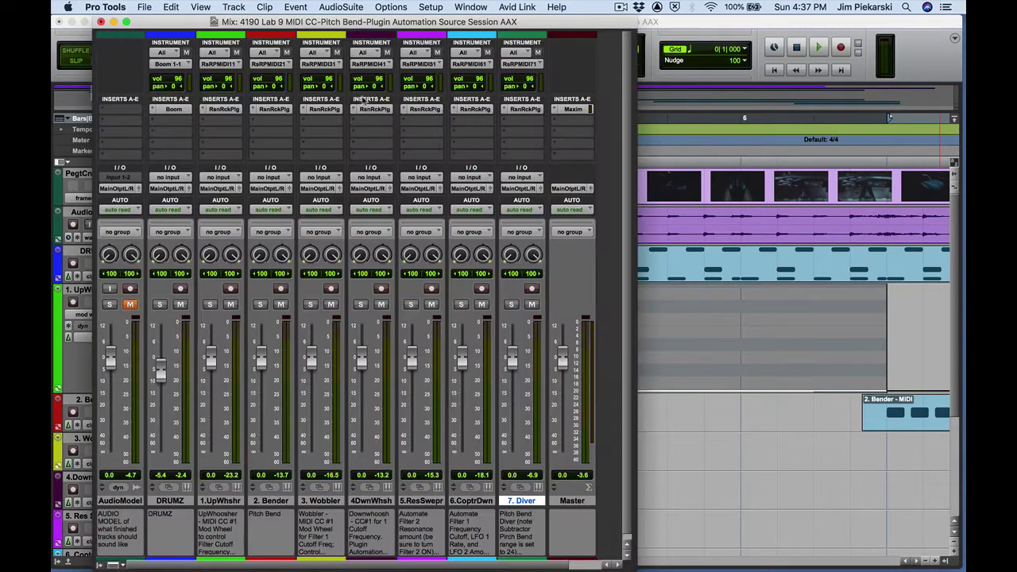
pyautogui.click(223, 109)
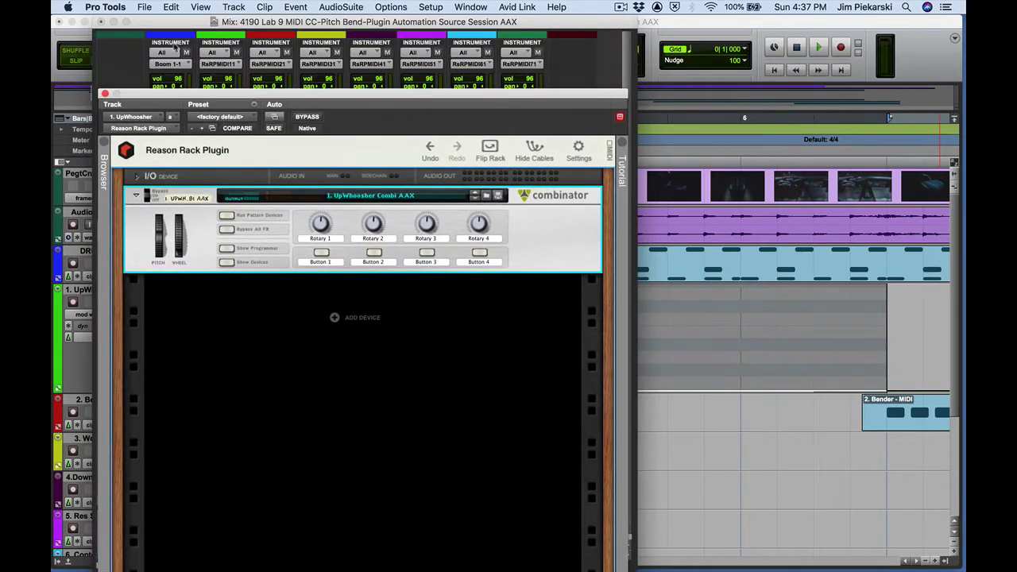
# Move the Mix window out of the way, show the UpWhoosher Combinator's devices and unfold its Subtractor synthesizer
pyautogui.moveTo(152, 23); pyautogui.dragTo(1016, 422)
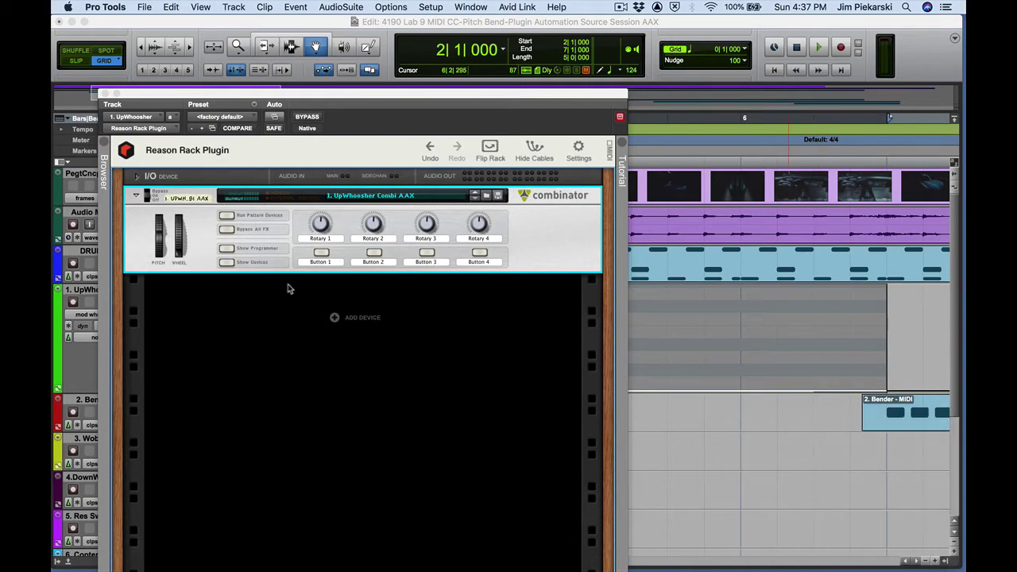
pyautogui.moveTo(350, 91); pyautogui.dragTo(350, 26)
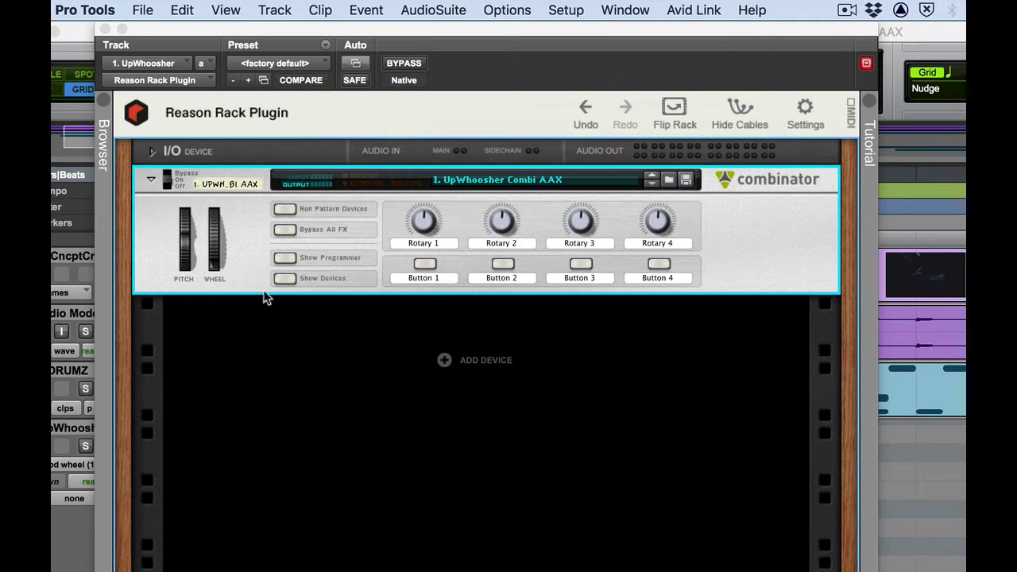
pyautogui.click(283, 280)
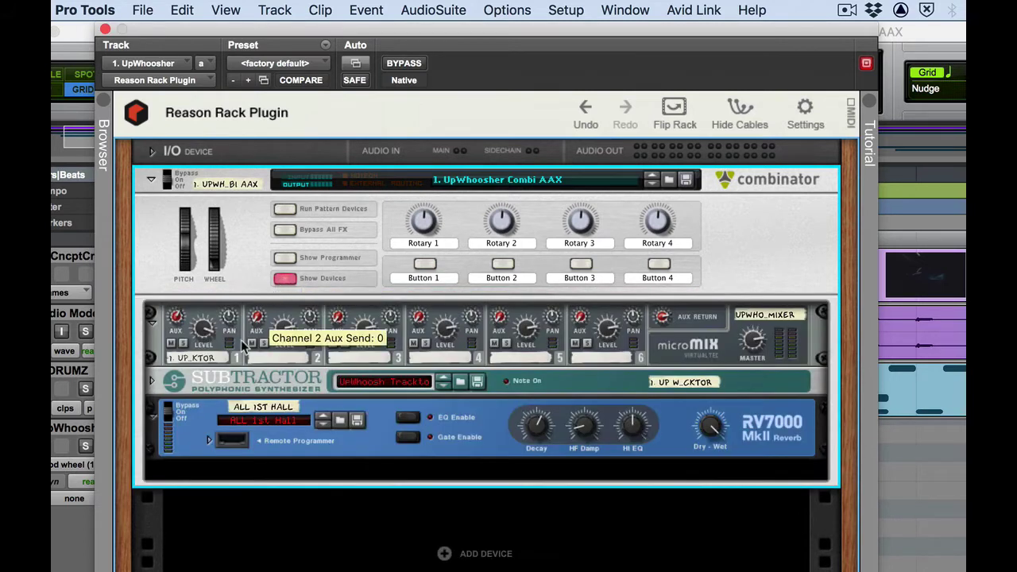
pyautogui.click(151, 382)
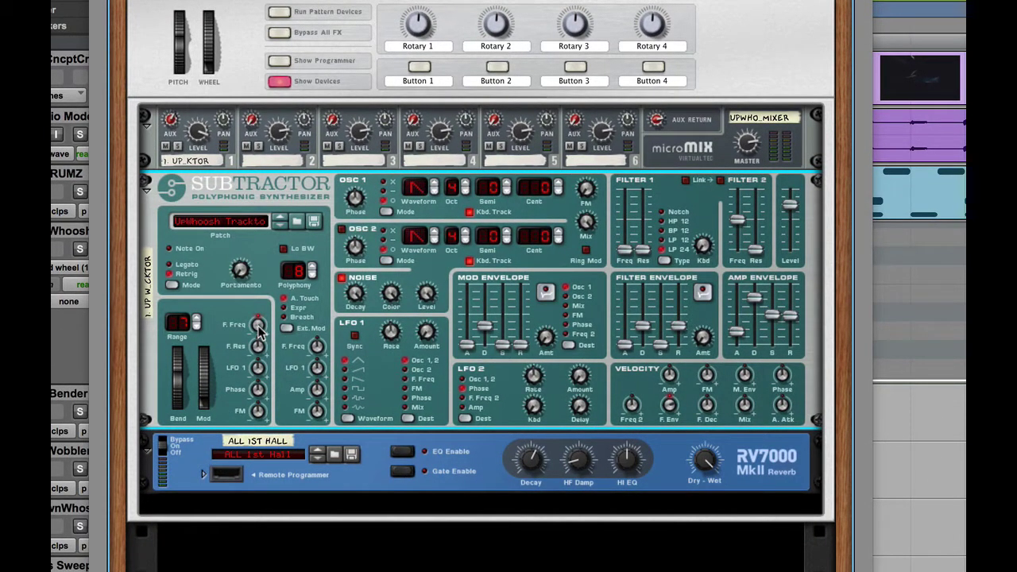
# Examine the Subtractor's F. Freq knob, mod wheel and Filter 1 frequency slider, moving the plugin window aside
pyautogui.moveTo(259, 332)
pyautogui.moveTo(216, 391); pyautogui.dragTo(229, 470)
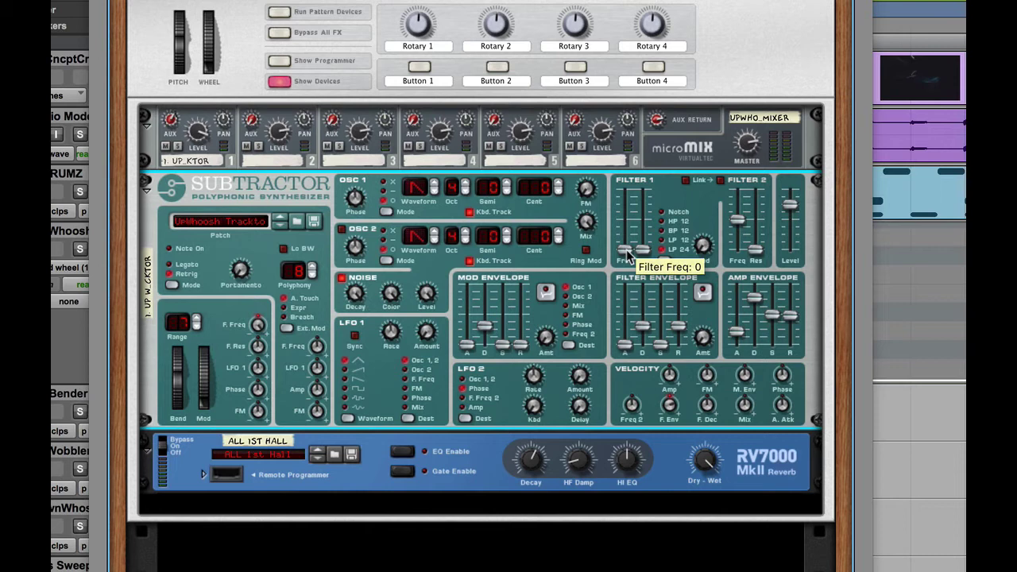
pyautogui.moveTo(626, 257)
pyautogui.mouseDown()
pyautogui.moveTo(626, 184)
pyautogui.moveTo(628, 262)
pyautogui.mouseUp()
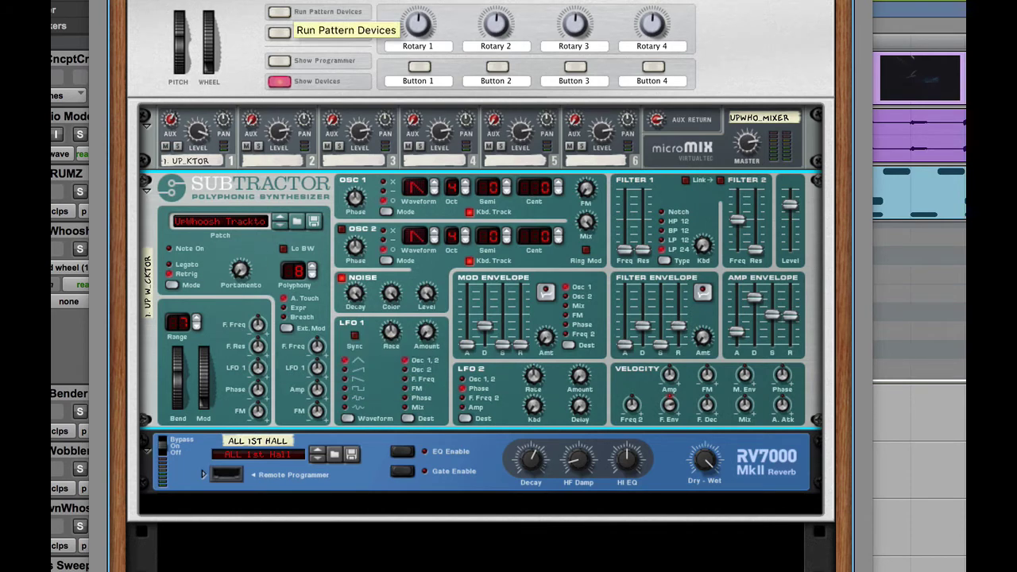
pyautogui.moveTo(294, 1); pyautogui.dragTo(530, 10)
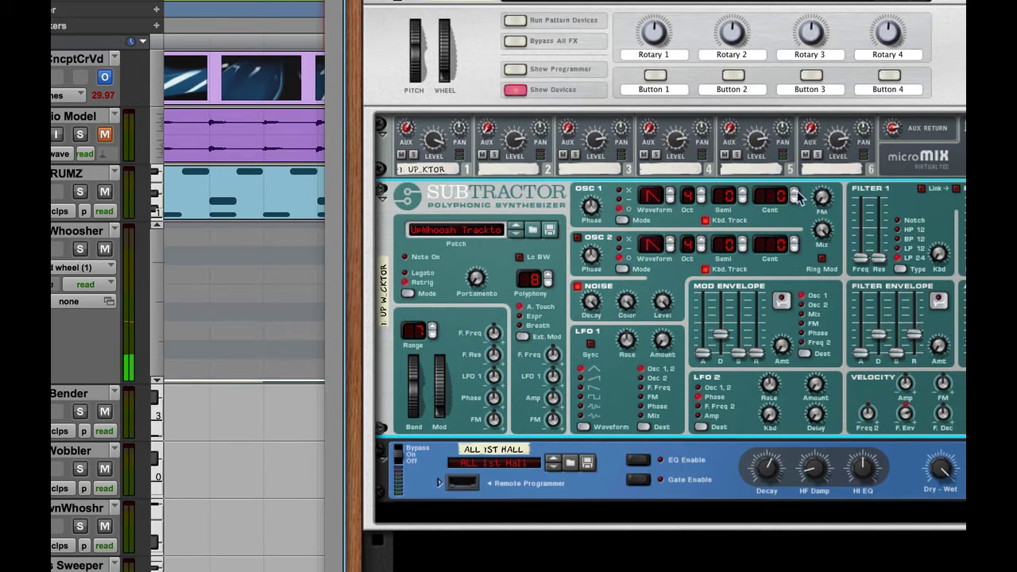
# Turn up the Subtractor's Filter Freq Mod Wheel Amount and test its effect with the mod wheel
pyautogui.moveTo(863, 258)
pyautogui.mouseDown()
pyautogui.moveTo(863, 208)
pyautogui.moveTo(863, 267)
pyautogui.mouseUp()
pyautogui.moveTo(444, 421)
pyautogui.mouseDown()
pyautogui.moveTo(436, 315)
pyautogui.moveTo(442, 425)
pyautogui.mouseUp()
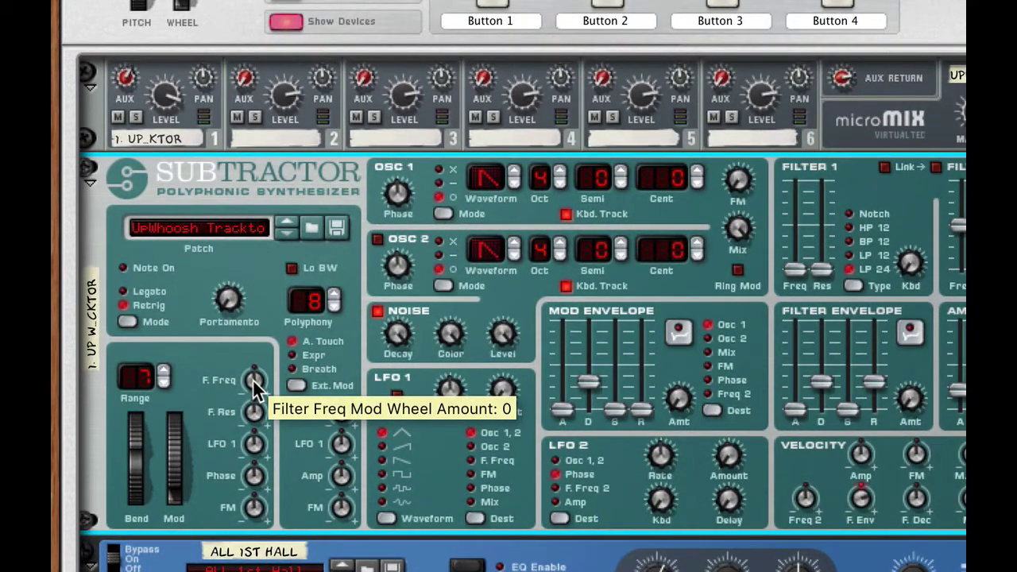
pyautogui.moveTo(254, 387); pyautogui.dragTo(268, 359)
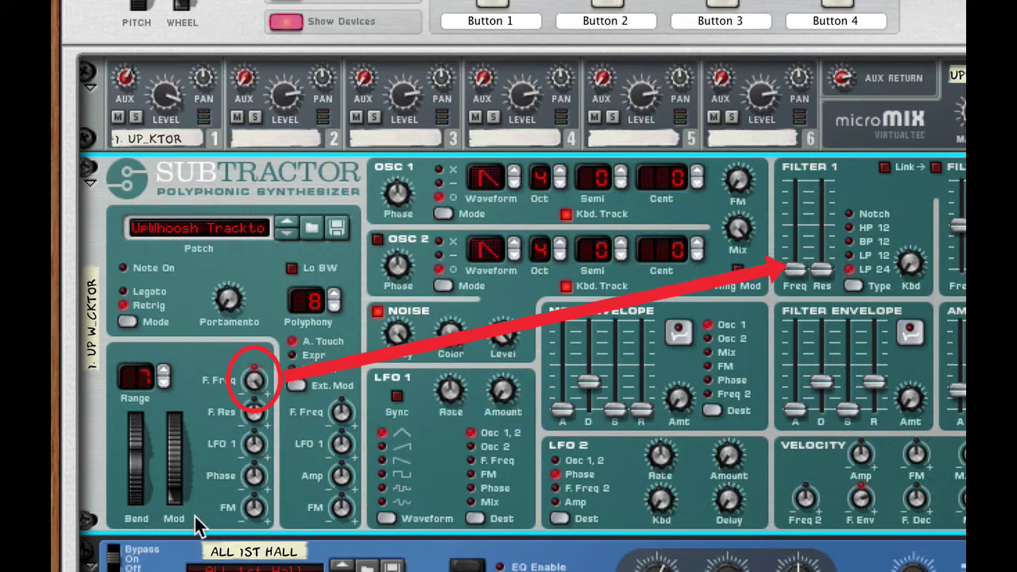
pyautogui.moveTo(178, 518)
pyautogui.mouseDown()
pyautogui.moveTo(180, 425)
pyautogui.moveTo(174, 470)
pyautogui.moveTo(189, 516)
pyautogui.mouseUp()
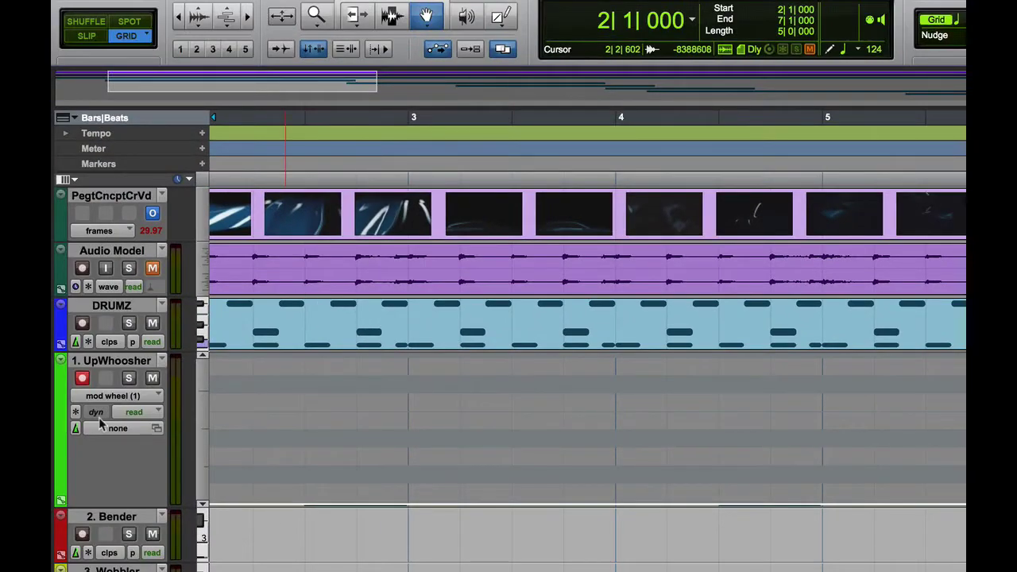
# Select mod wheel (1) as the UpWhoosher track's view and make the track taller
pyautogui.click(118, 404)
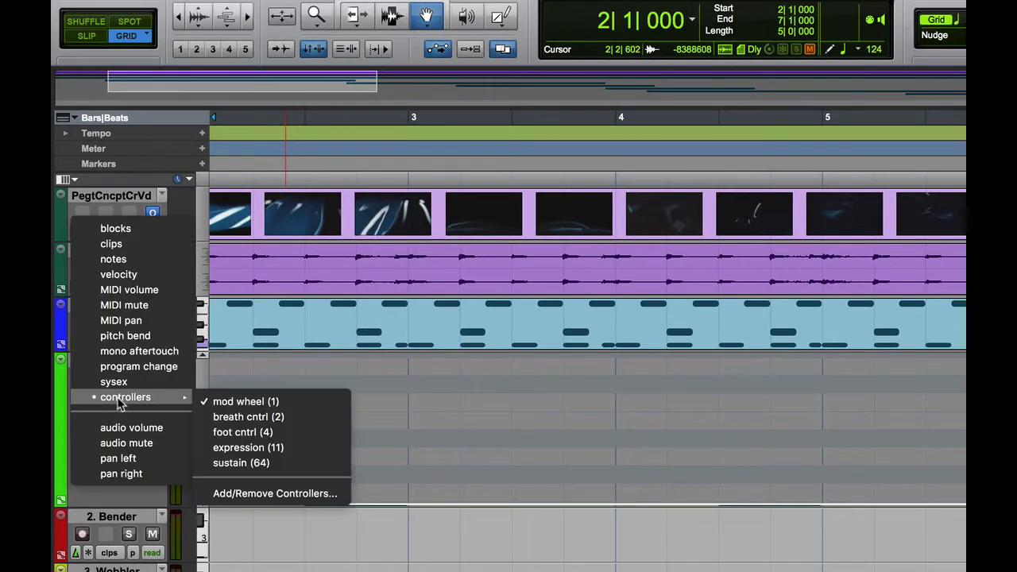
pyautogui.click(245, 399)
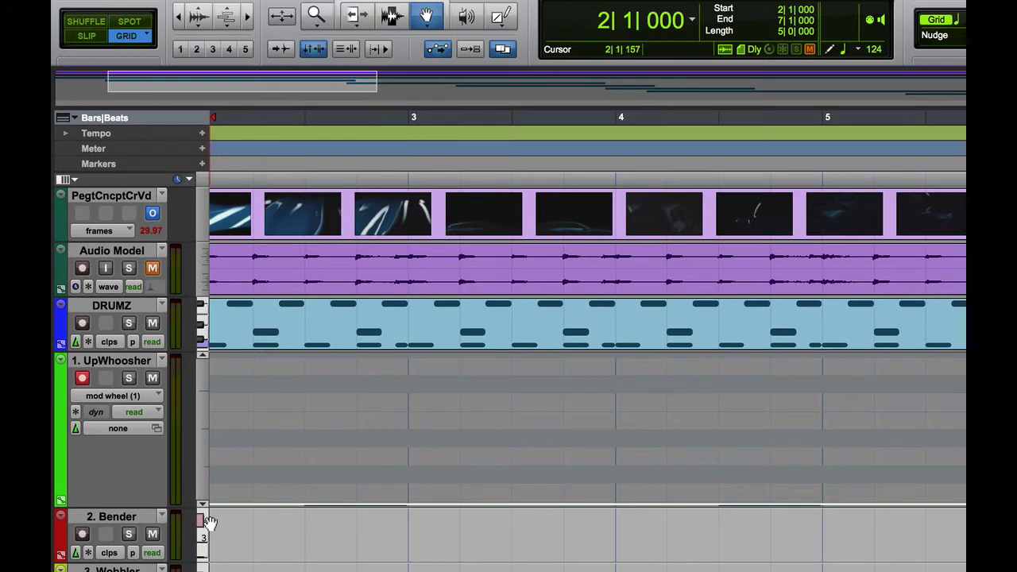
pyautogui.moveTo(142, 507); pyautogui.dragTo(150, 541)
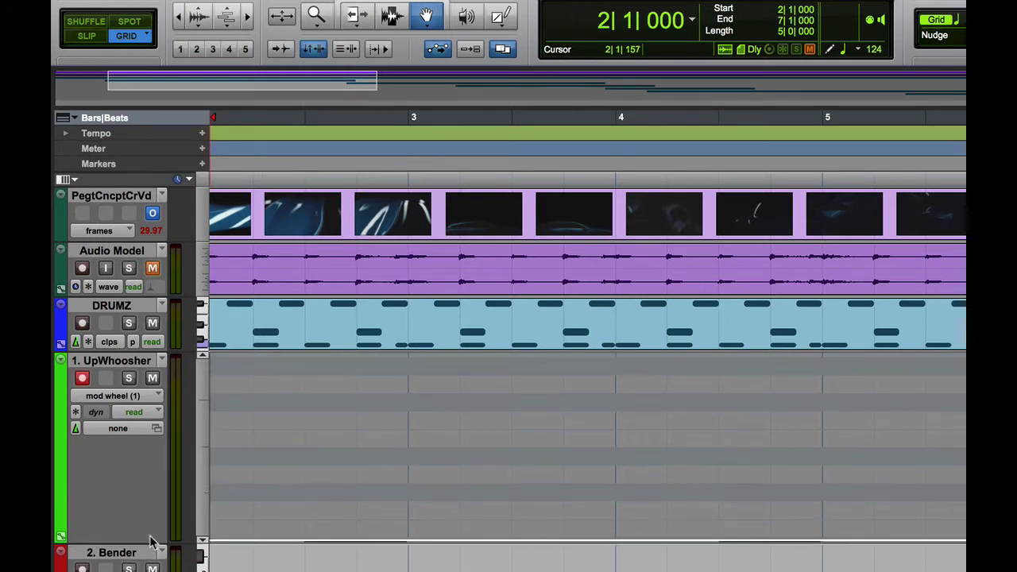
# Switch the UpWhoosher track to notes view and bring its existing notes into view
pyautogui.click(118, 396)
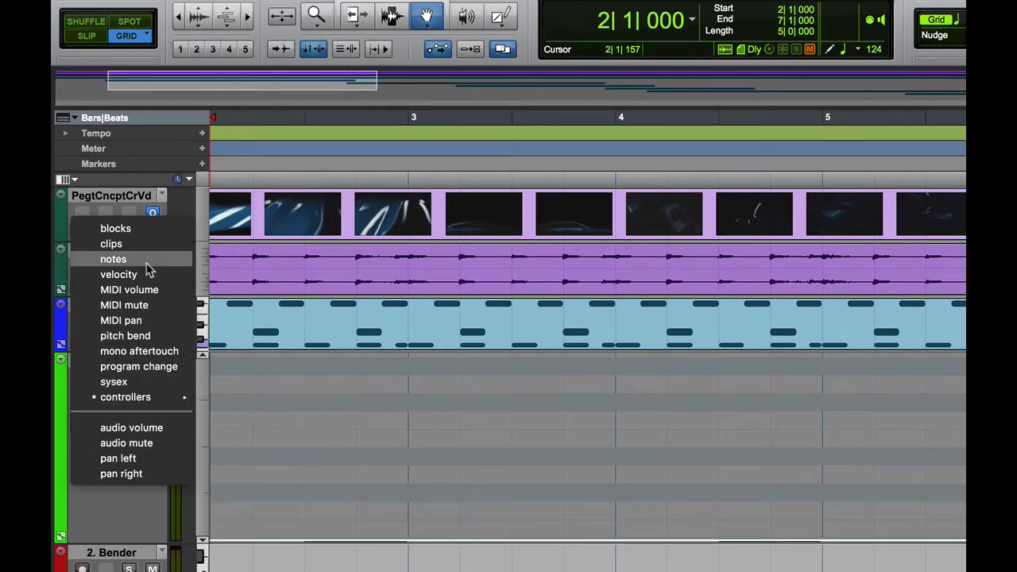
pyautogui.click(146, 264)
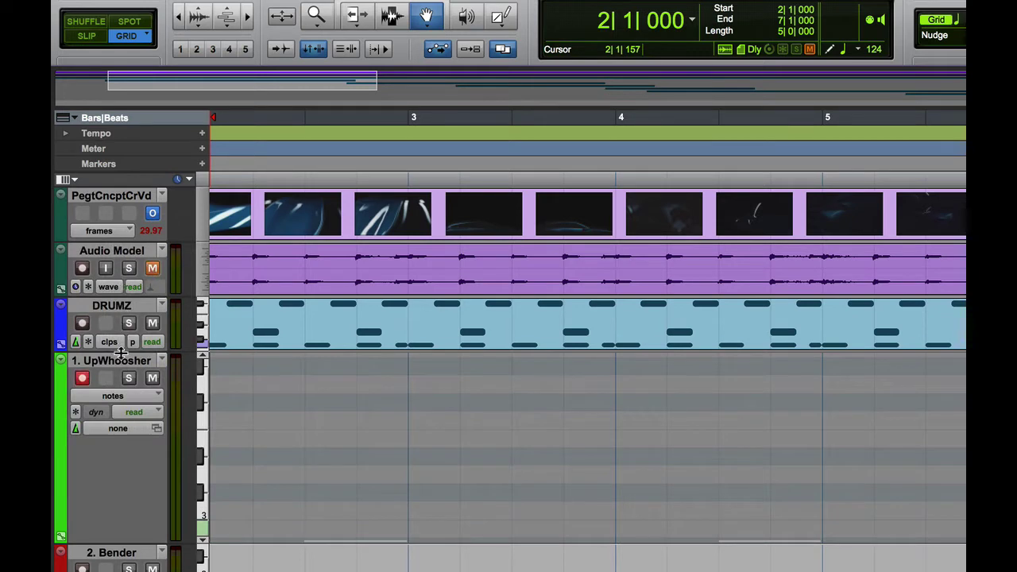
pyautogui.click(119, 397)
pyautogui.click(127, 382)
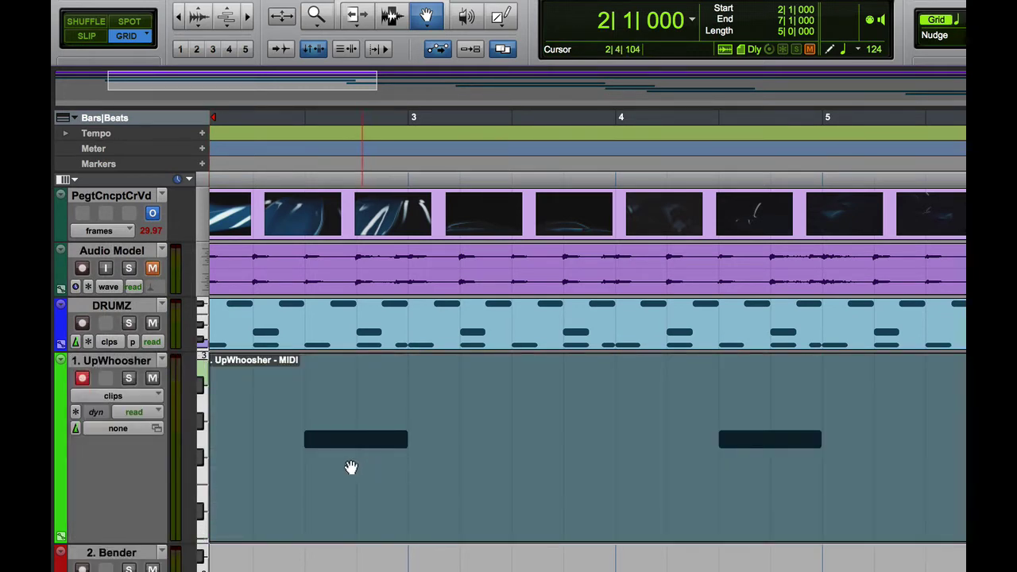
pyautogui.click(118, 396)
pyautogui.click(260, 523)
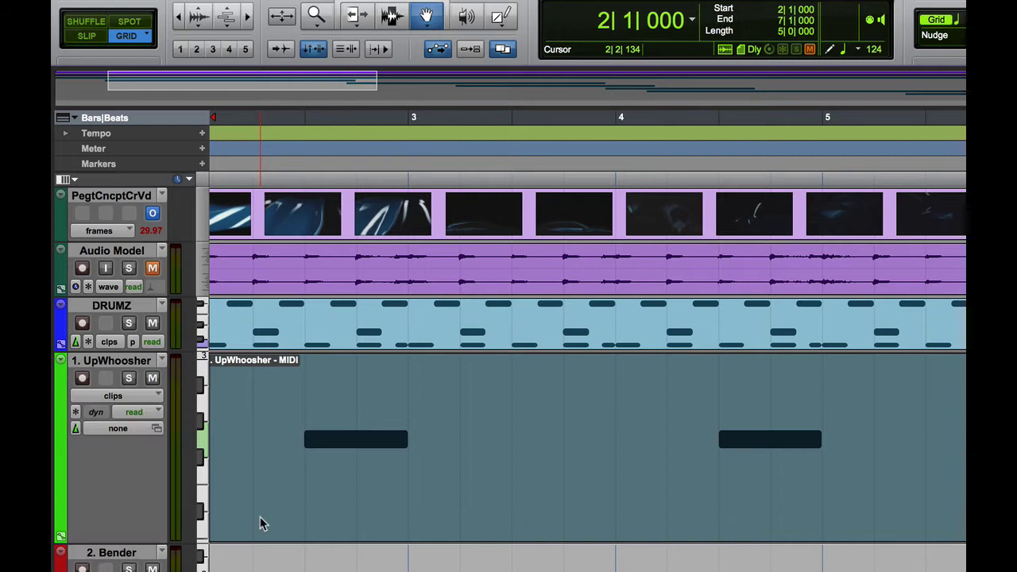
pyautogui.hotkey('ctrl', '-')
pyautogui.click(202, 541)
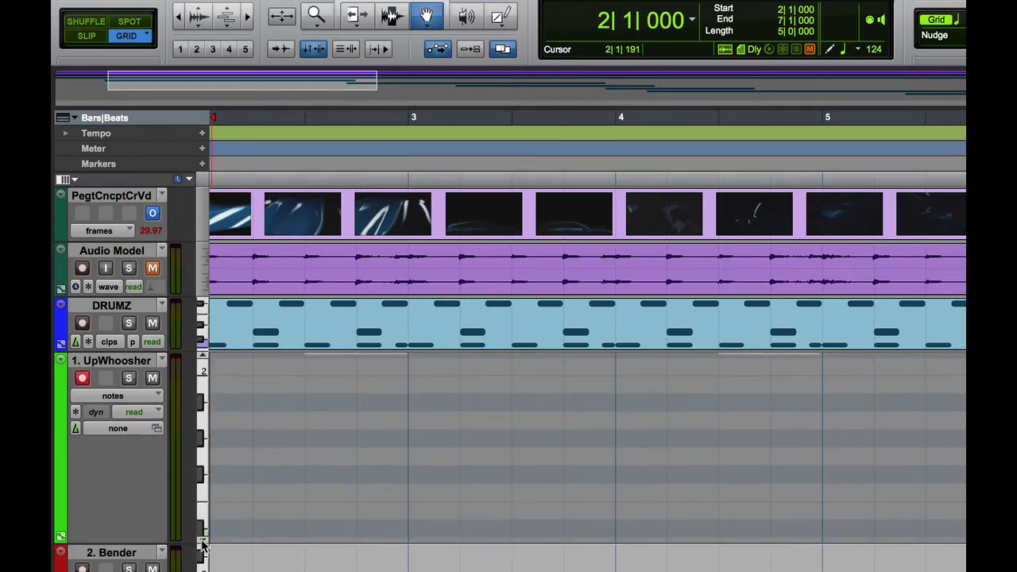
pyautogui.click(200, 360)
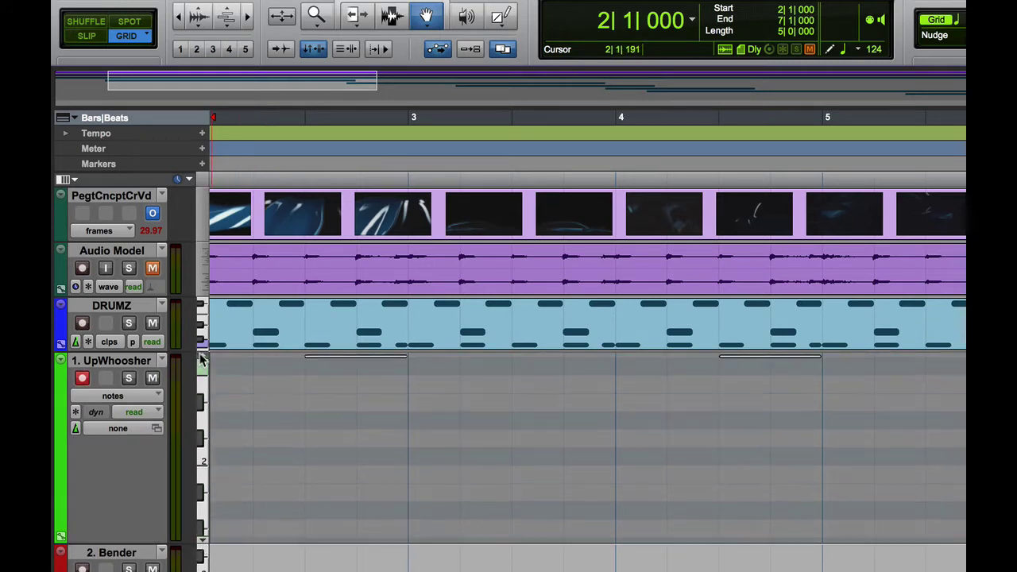
pyautogui.click(200, 360)
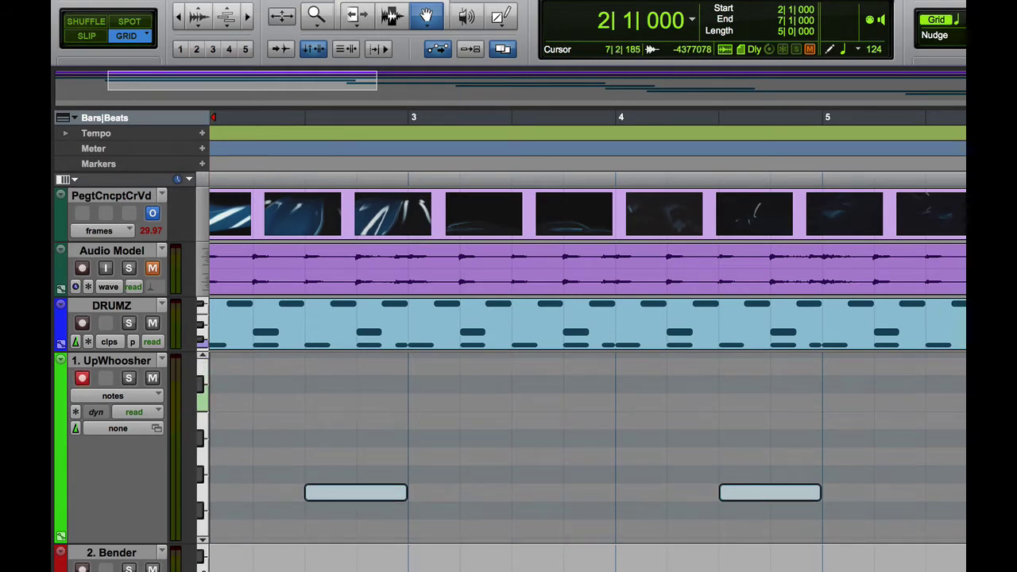
pyautogui.click(113, 396)
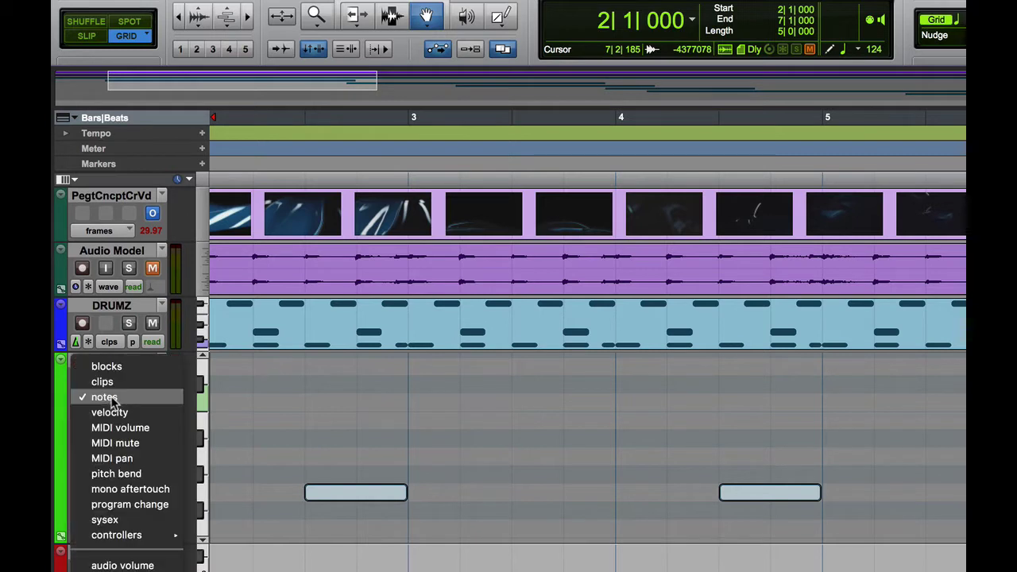
pyautogui.click(111, 400)
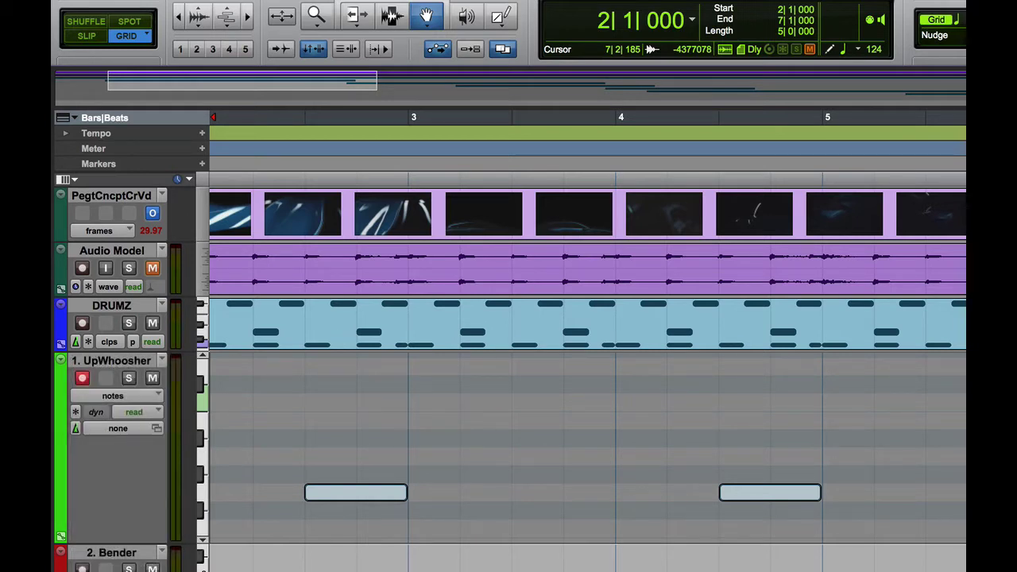
# Activate the Pencil tool and adjust the visible pitch range around the UpWhoosher notes
pyautogui.hotkey('shift', 'r')
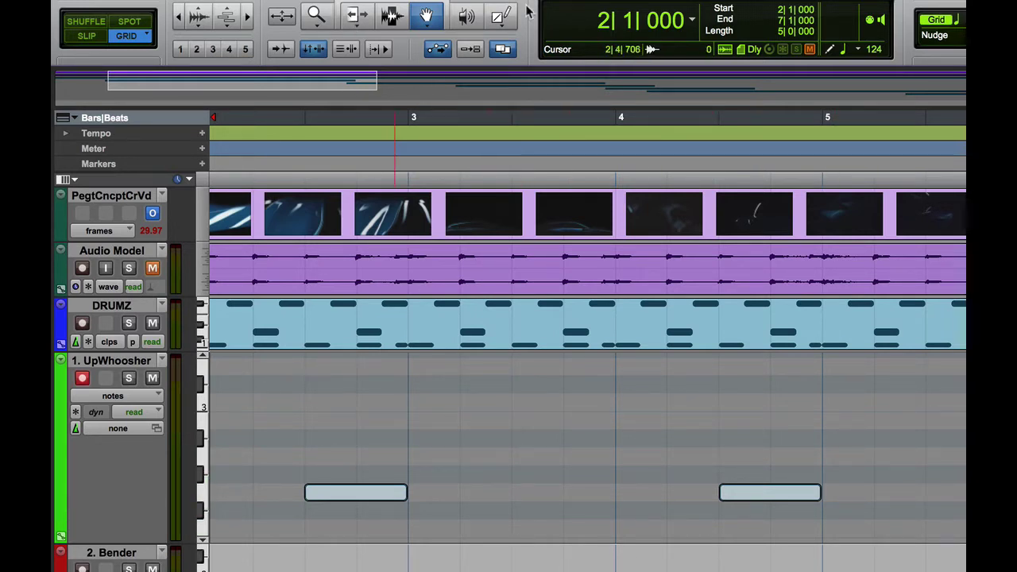
pyautogui.moveTo(499, 16); pyautogui.dragTo(528, 57)
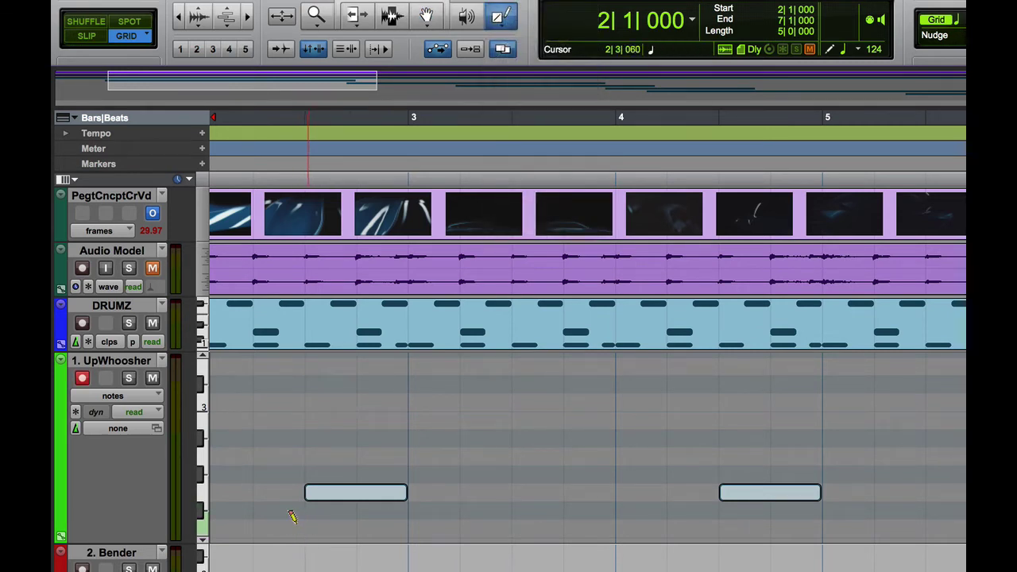
pyautogui.click(204, 541)
pyautogui.click(203, 543)
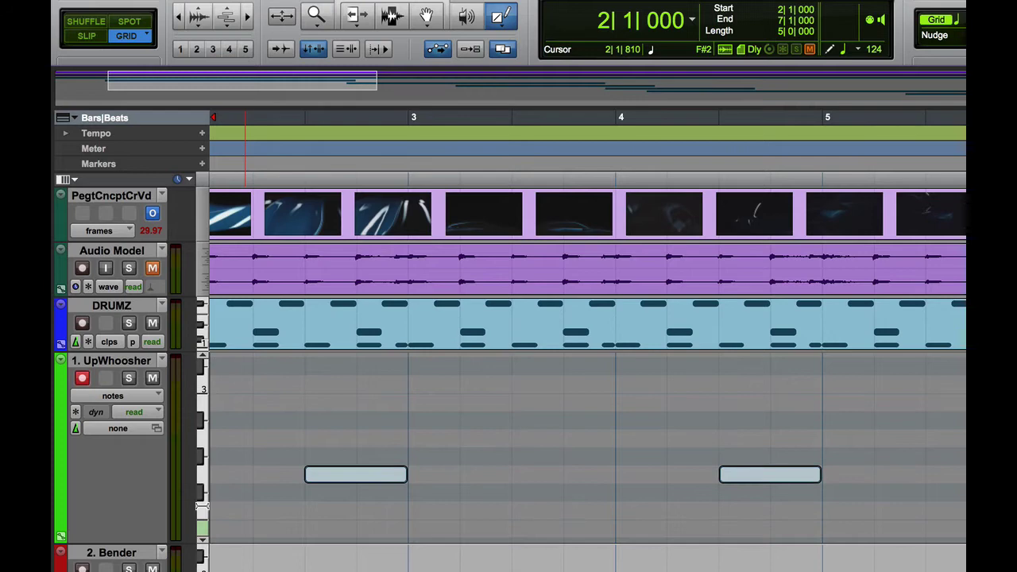
pyautogui.click(204, 360)
pyautogui.click(203, 360)
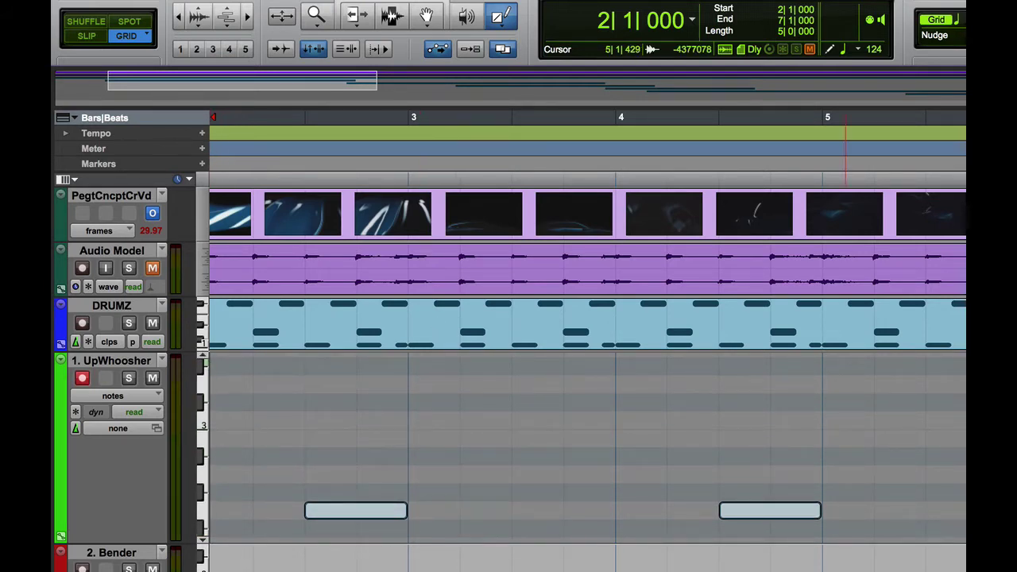
# Consult the lab document's UpWhoosher mod wheel example, and switch the UpWhoosher track to mod wheel (1) view
pyautogui.moveTo(1016, 13); pyautogui.dragTo(799, 11)
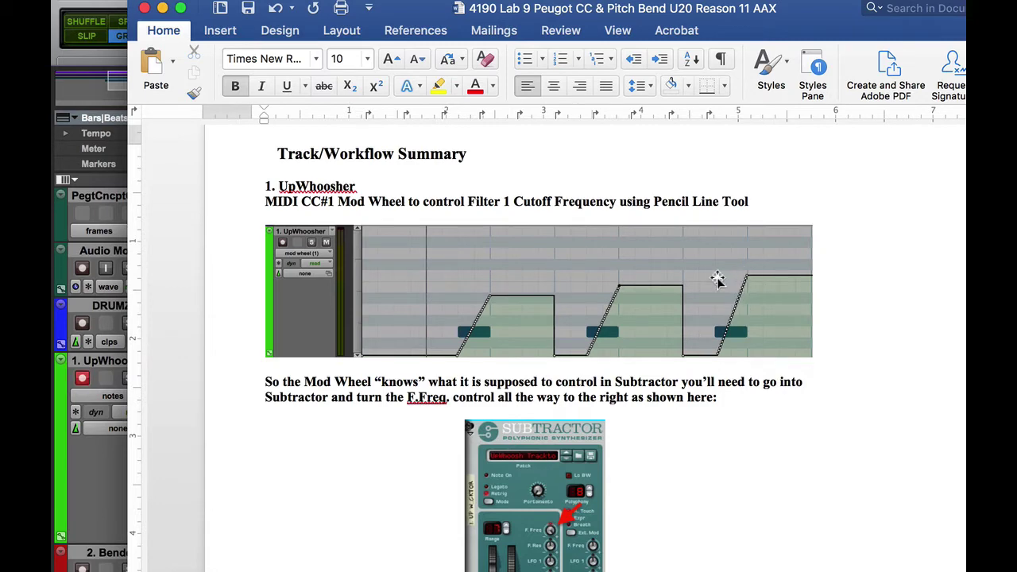
pyautogui.moveTo(451, 16); pyautogui.dragTo(1016, 39)
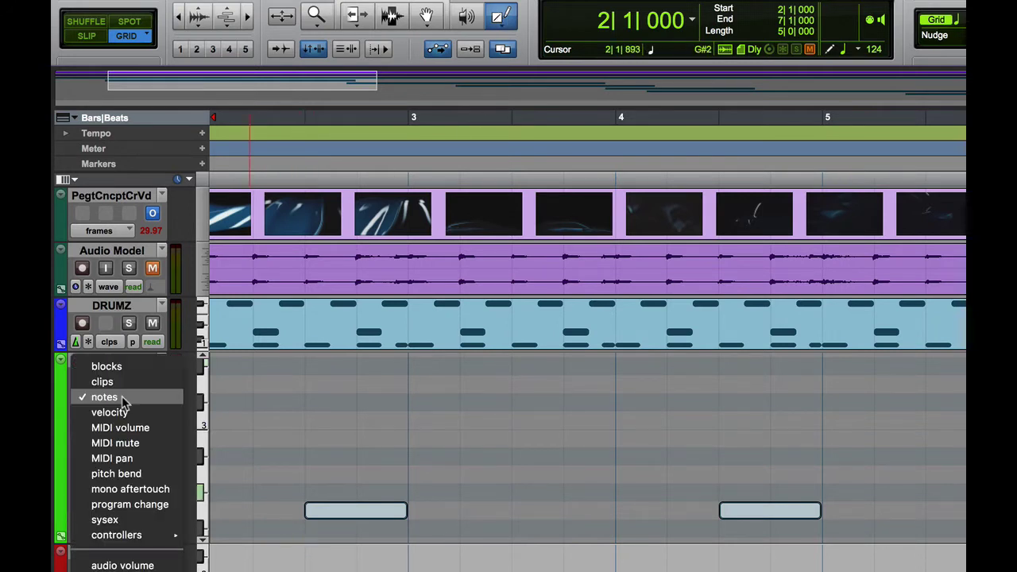
pyautogui.moveTo(159, 535)
pyautogui.click(242, 539)
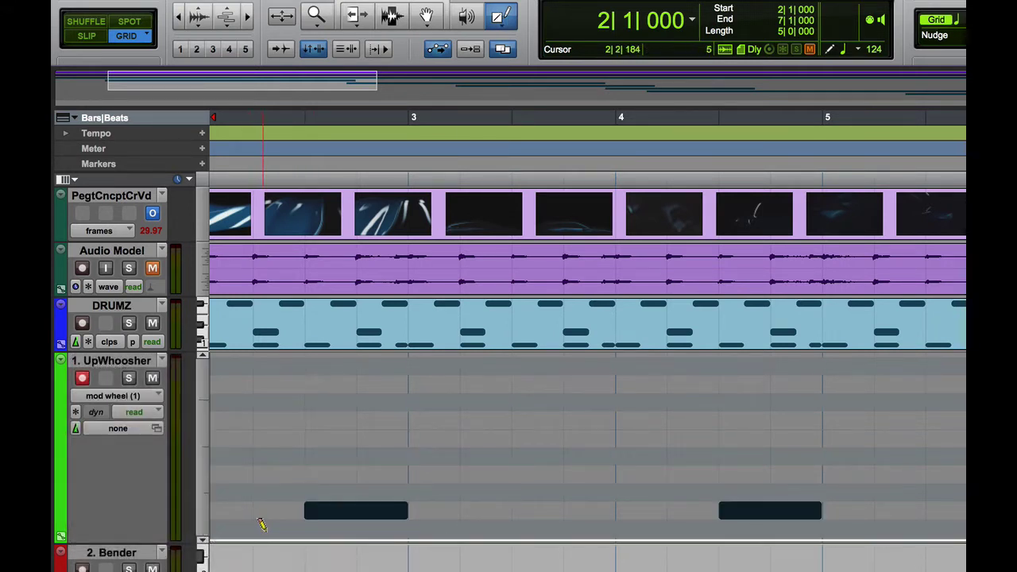
# Draw a rising mod wheel ramp across UpWhoosher's first note, from 2|3 to bar 3, and drop it to zero at 4|2 with the Grabber
pyautogui.moveTo(301, 531)
pyautogui.mouseDown()
pyautogui.moveTo(353, 477)
pyautogui.moveTo(405, 443)
pyautogui.mouseUp()
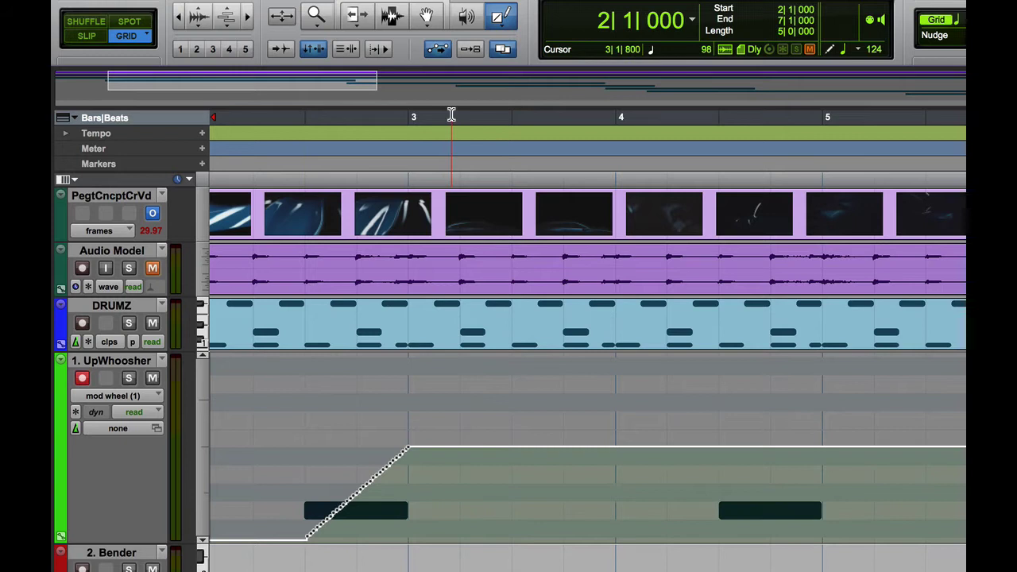
pyautogui.click(428, 14)
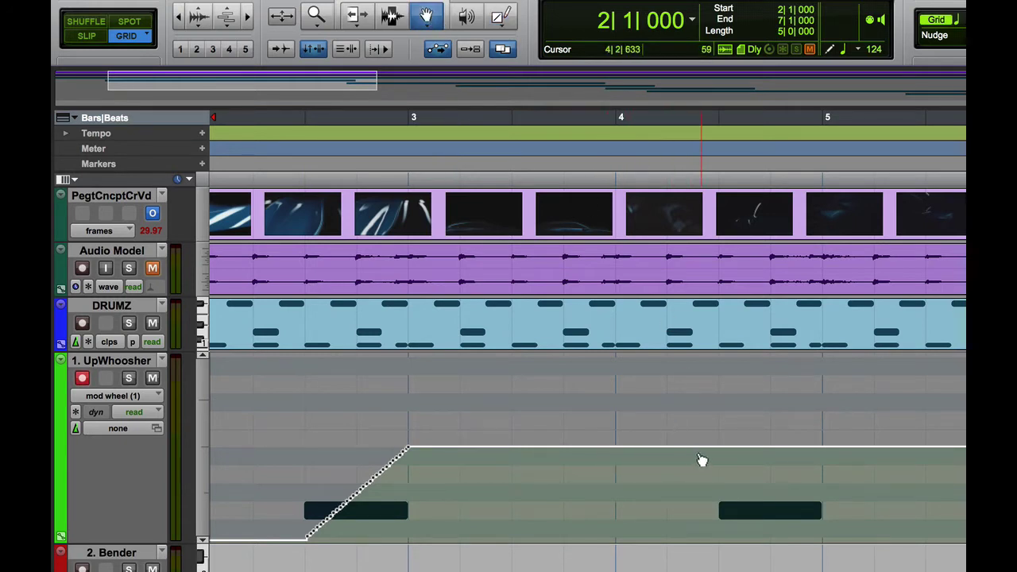
pyautogui.moveTo(671, 452); pyautogui.dragTo(677, 569)
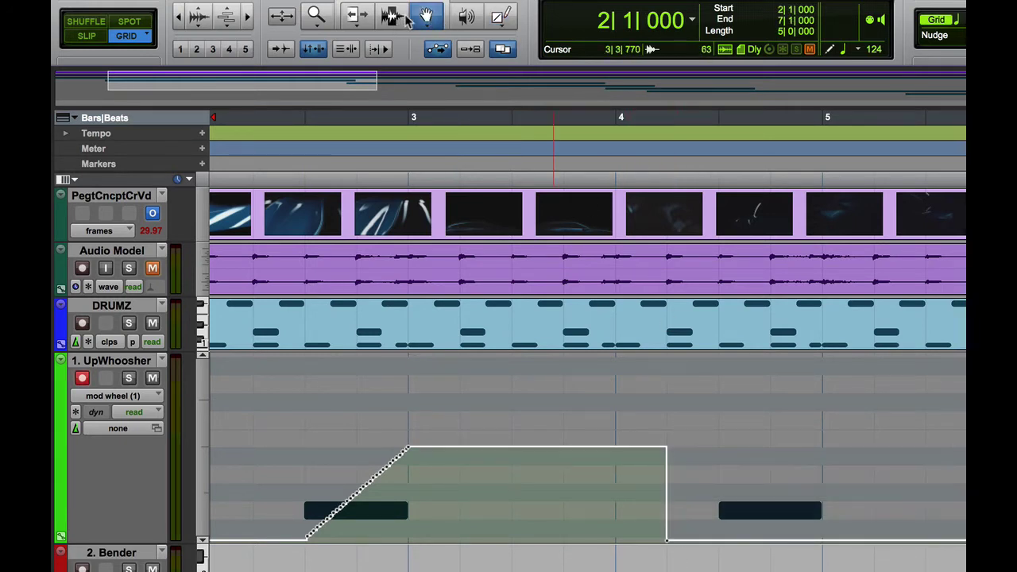
# Draw progressively higher mod wheel ramps across UpWhoosher's second and third notes, dropping the value to zero at 6|2 between them
pyautogui.click(506, 16)
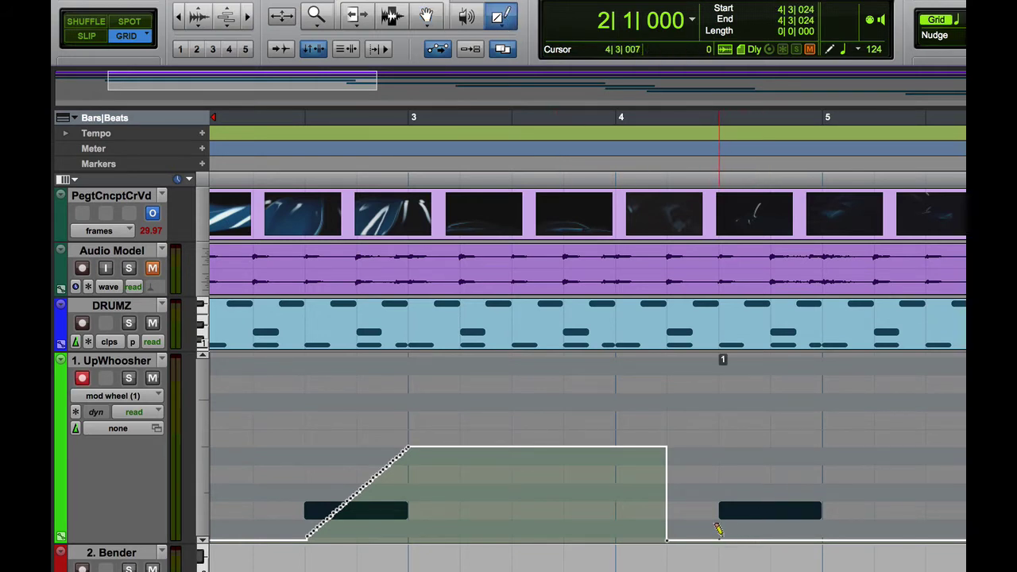
pyautogui.moveTo(721, 540)
pyautogui.mouseDown()
pyautogui.moveTo(813, 432)
pyautogui.moveTo(823, 438)
pyautogui.mouseUp()
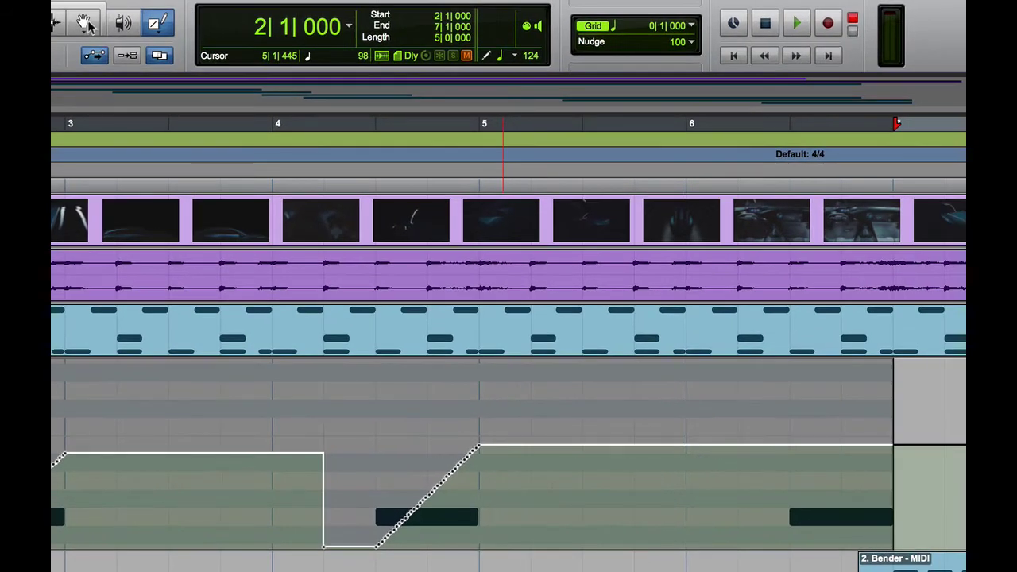
pyautogui.click(426, 16)
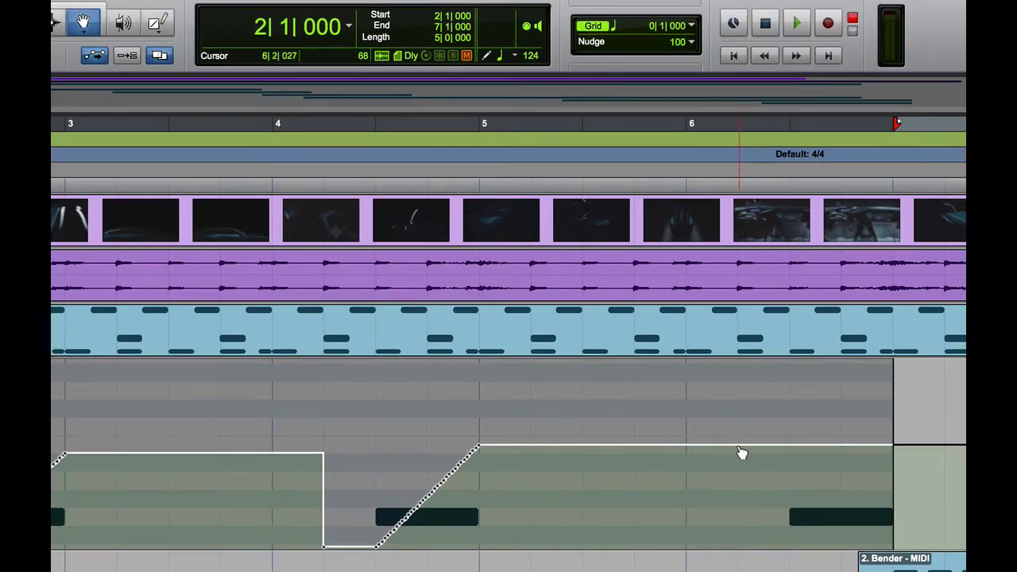
pyautogui.moveTo(738, 445)
pyautogui.mouseDown()
pyautogui.moveTo(738, 547)
pyautogui.moveTo(822, 485)
pyautogui.moveTo(865, 425)
pyautogui.moveTo(889, 418)
pyautogui.mouseUp()
pyautogui.click(163, 30)
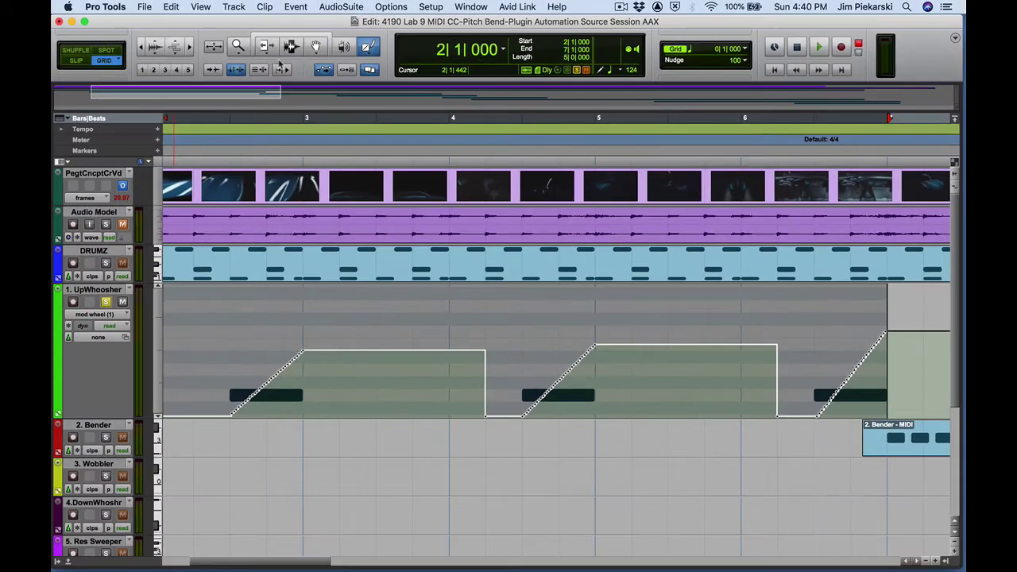
# Place the Selector at 2|2|000 and audition the three UpWhoosher filter sweeps
pyautogui.click(54, 24)
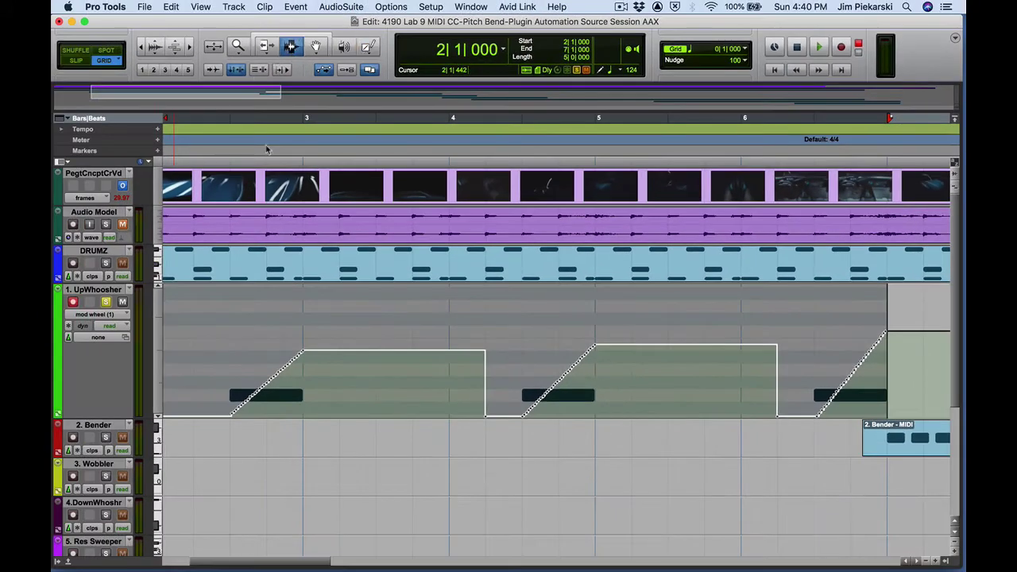
pyautogui.click(214, 376)
pyautogui.press('space')
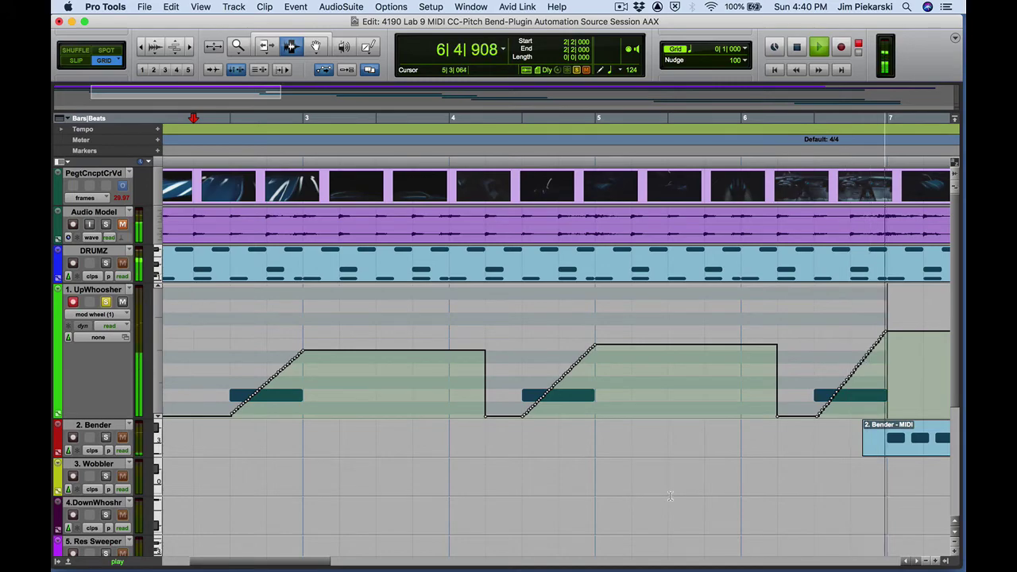
pyautogui.press('space')
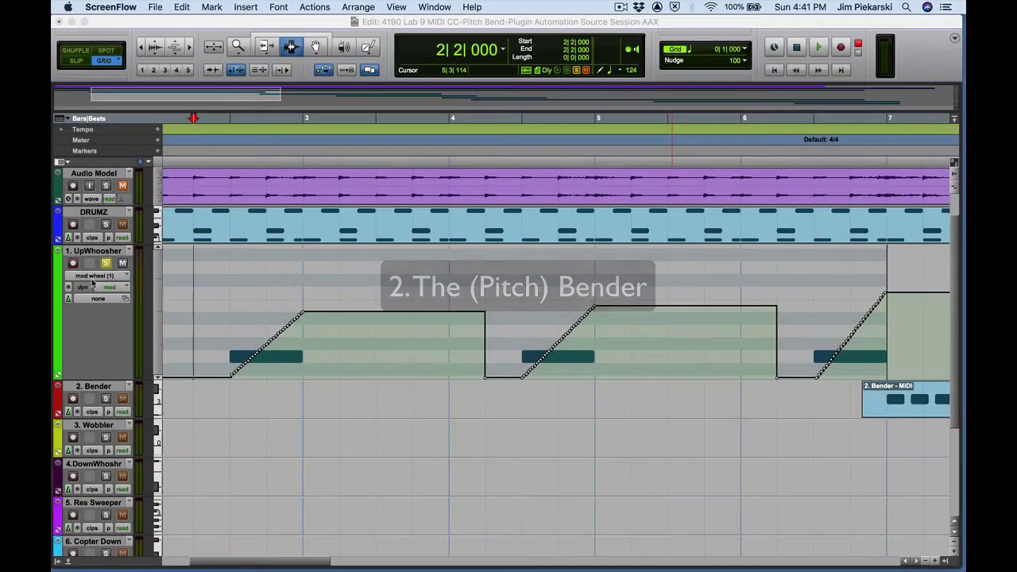
# Turn off UpWhoosher's solo and record arming, solo the Bender track and bring its MIDI clip into view
pyautogui.click(105, 264)
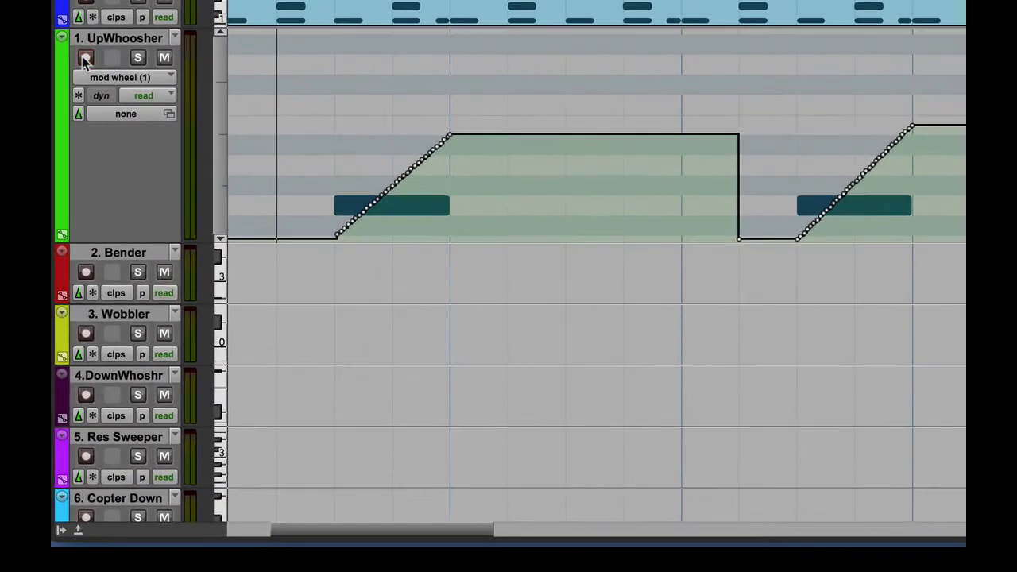
pyautogui.click(83, 57)
pyautogui.click(136, 273)
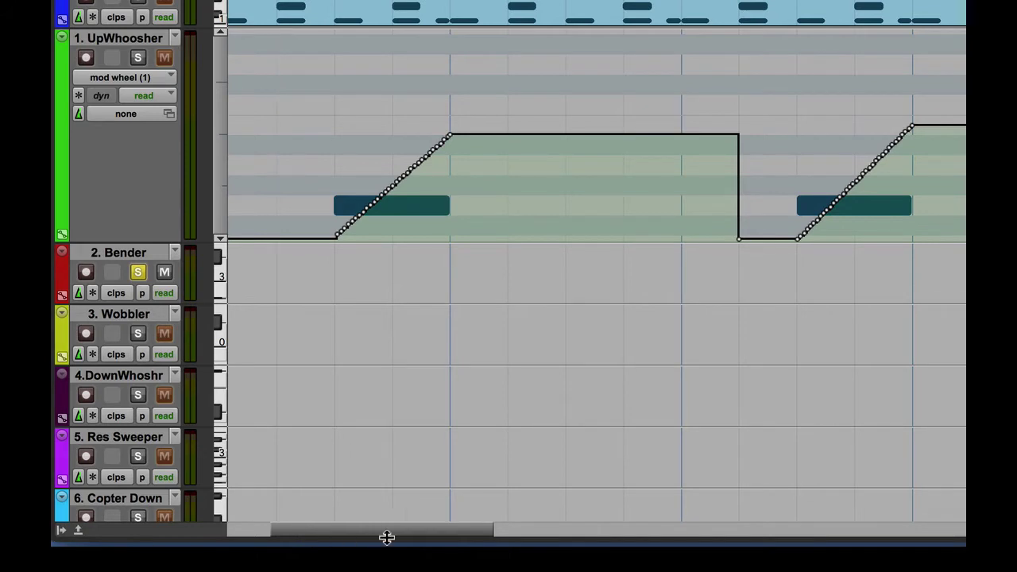
pyautogui.moveTo(414, 531); pyautogui.dragTo(561, 532)
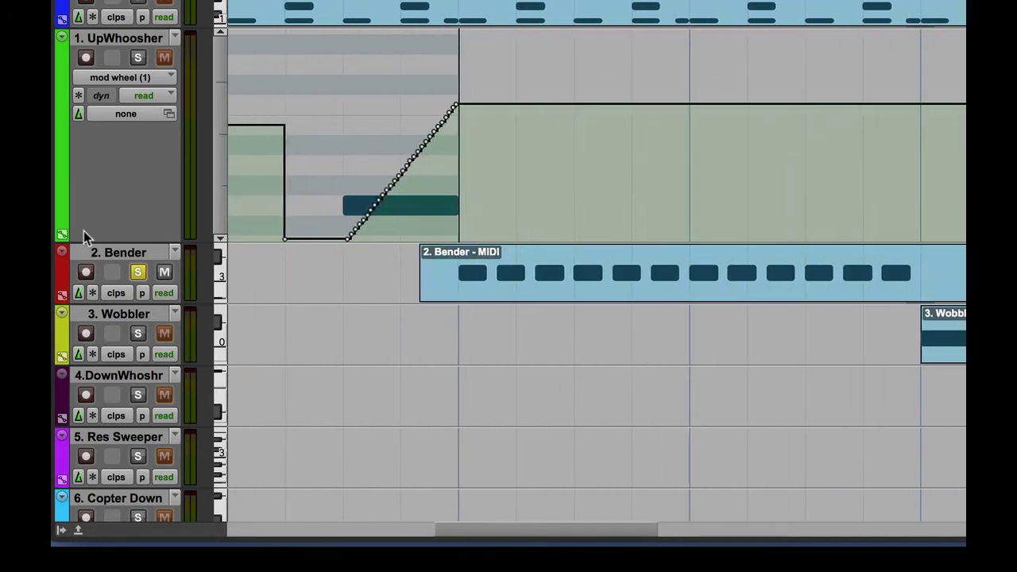
# Make the UpWhoosher track shorter and the Bender track taller, and set Bender's track view to pitch bend
pyautogui.moveTo(109, 241); pyautogui.dragTo(155, 113)
pyautogui.moveTo(131, 169); pyautogui.dragTo(137, 281)
pyautogui.click(119, 159)
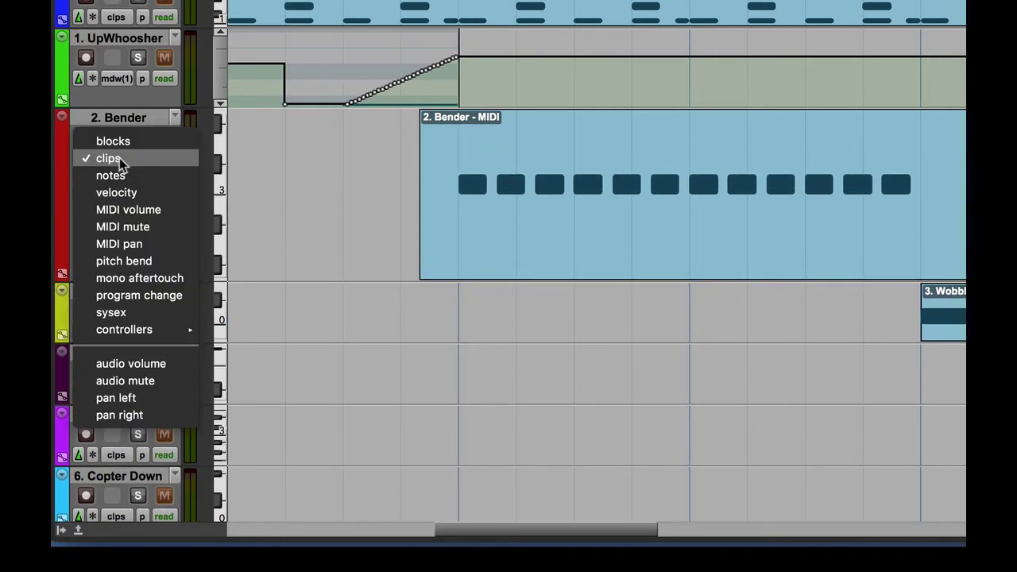
pyautogui.click(138, 259)
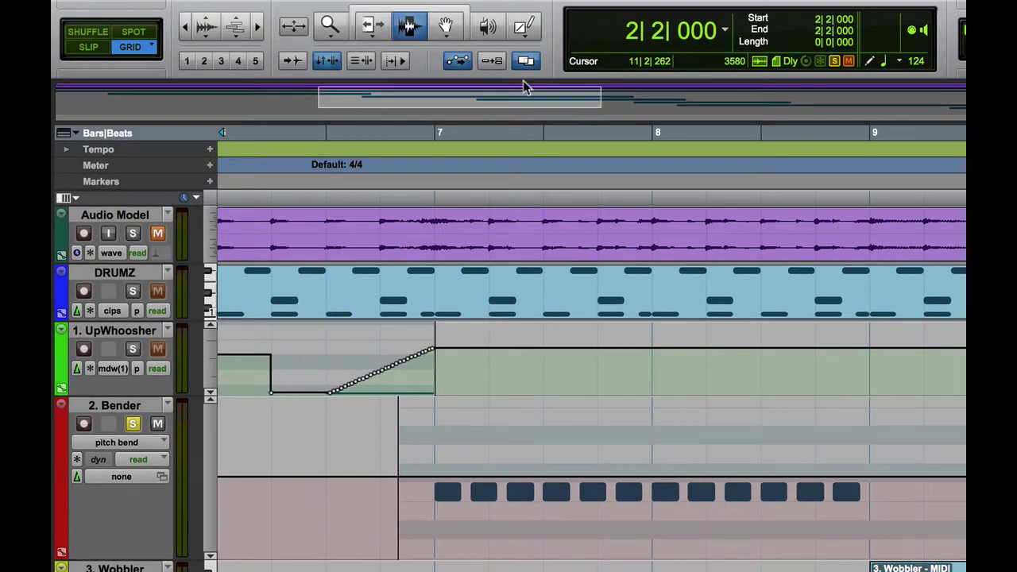
# With the Pencil tool, draw Bender's pitch bend rising from centre at bar 7 to 8191 at bar 8, then falling to minimum at bar 9
pyautogui.click(523, 27)
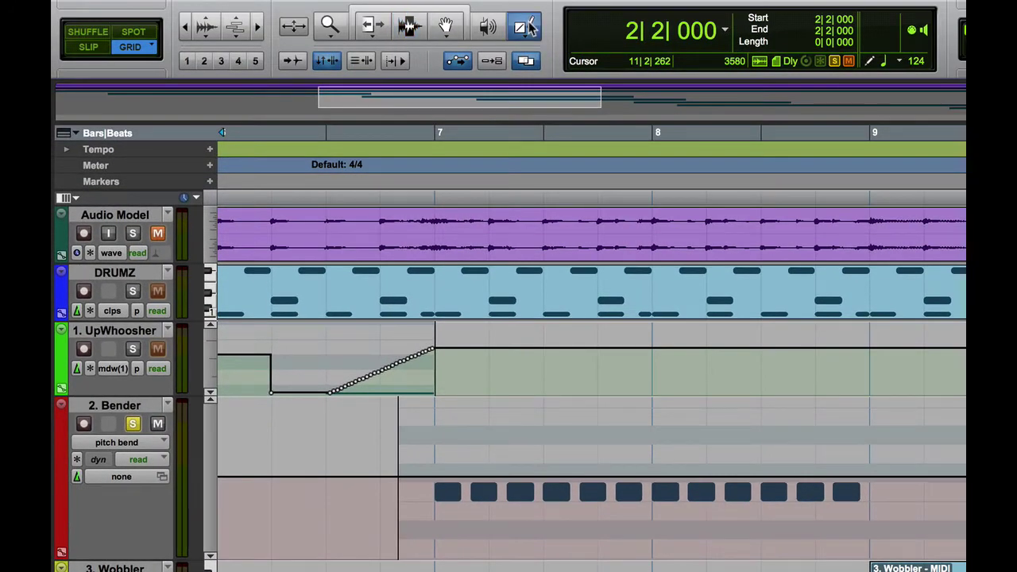
pyautogui.click(523, 26)
pyautogui.click(588, 66)
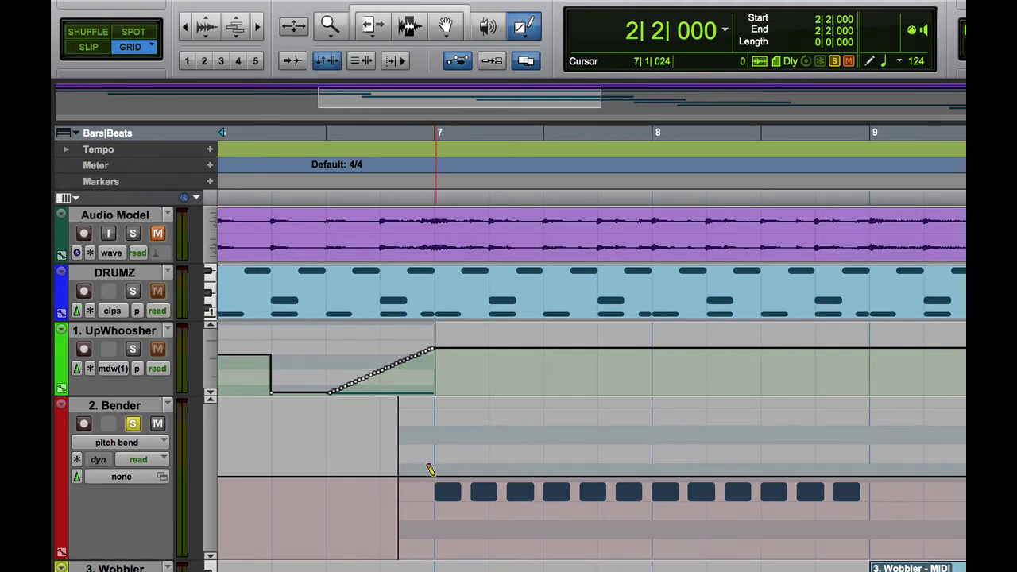
pyautogui.moveTo(434, 476); pyautogui.dragTo(649, 395)
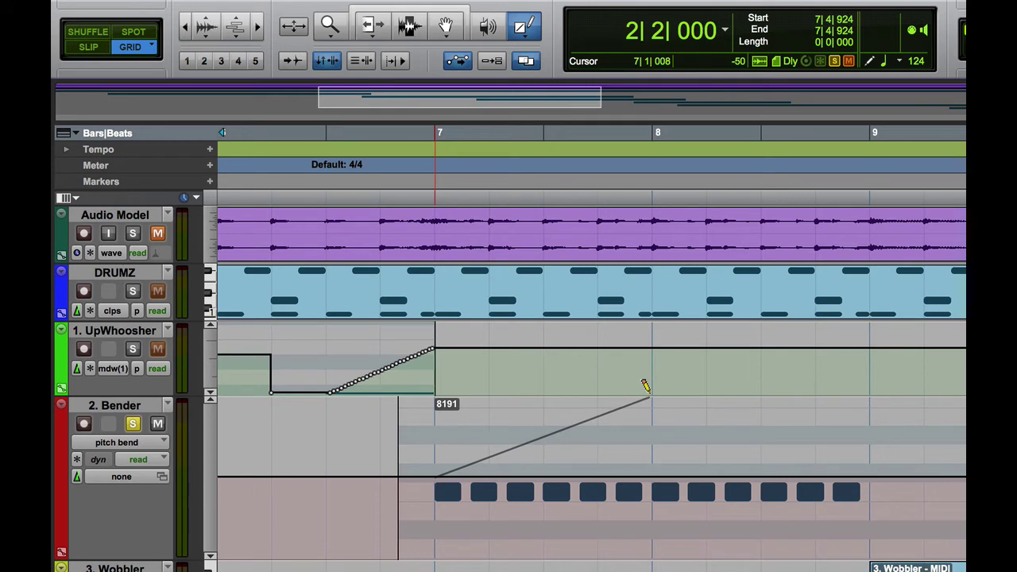
pyautogui.moveTo(648, 395)
pyautogui.mouseDown()
pyautogui.moveTo(810, 545)
pyautogui.moveTo(866, 555)
pyautogui.mouseUp()
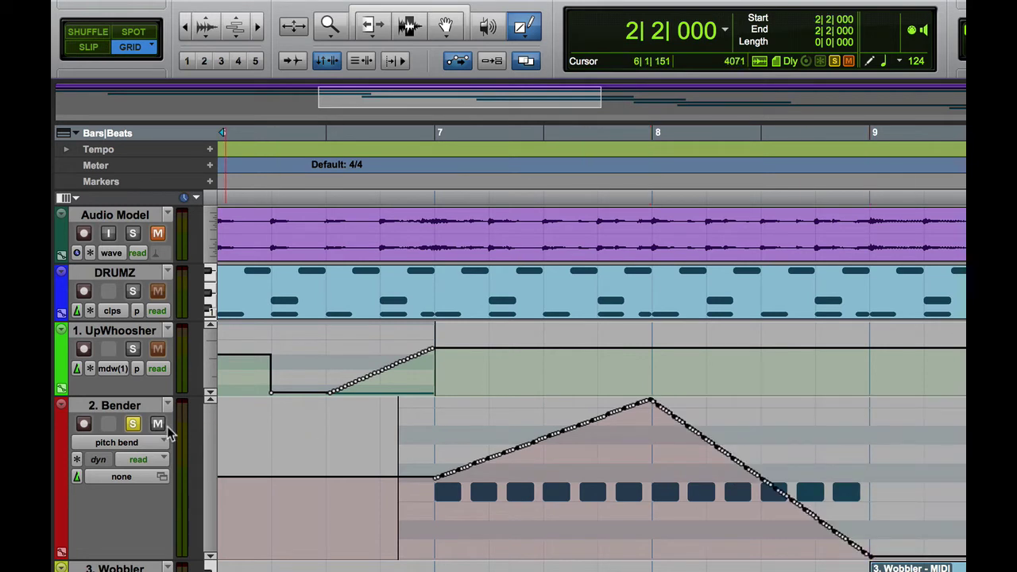
# Place the Selector at 6|4|000 and audition the Bender track's pitch bend
pyautogui.click(412, 26)
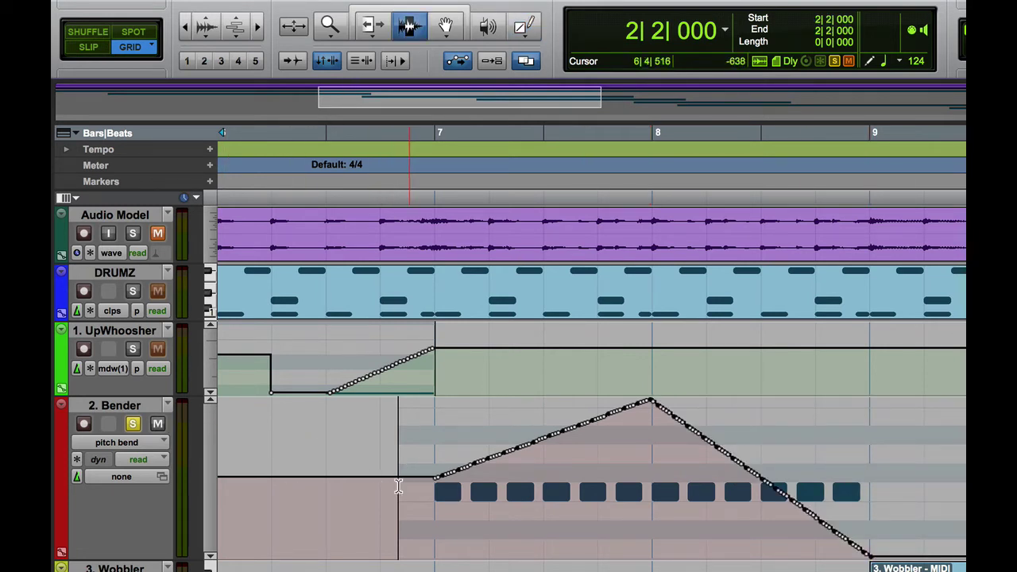
pyautogui.click(392, 486)
pyautogui.press('space')
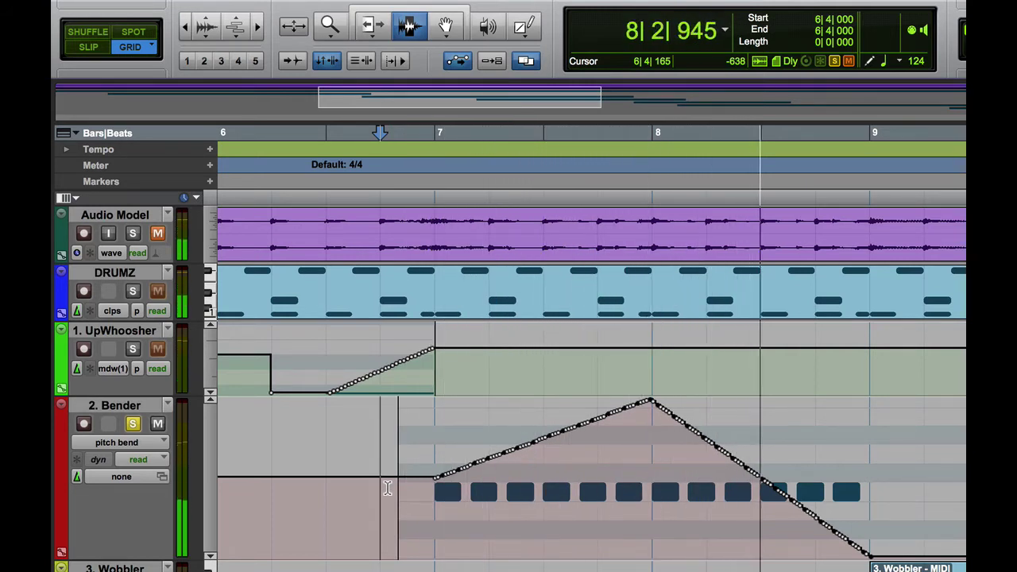
pyautogui.press('space')
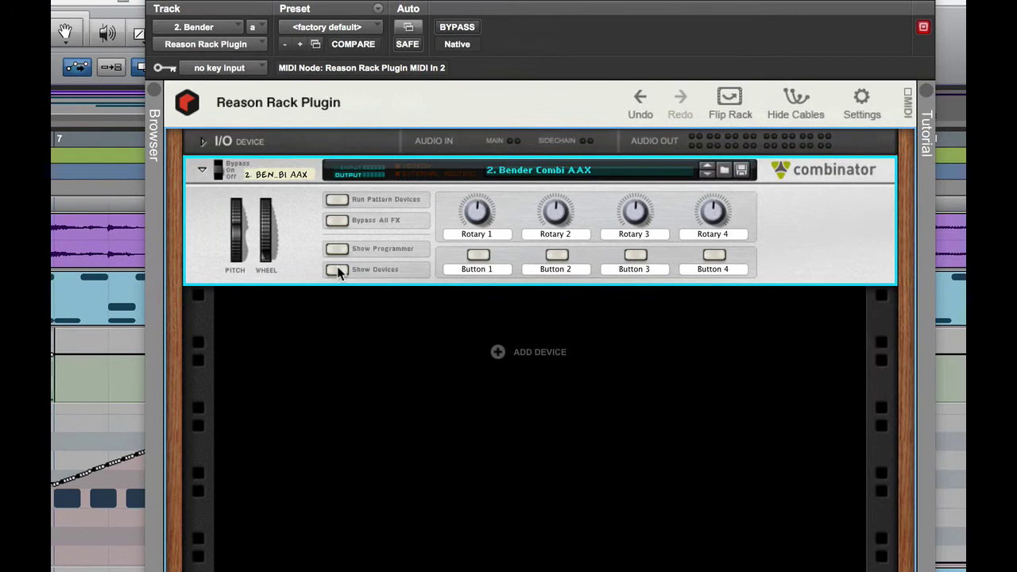
# Reveal the devices in the Bender Combinator, expand its Subtractor and play back to watch the bend wheel respond
pyautogui.click(337, 271)
pyautogui.click(202, 374)
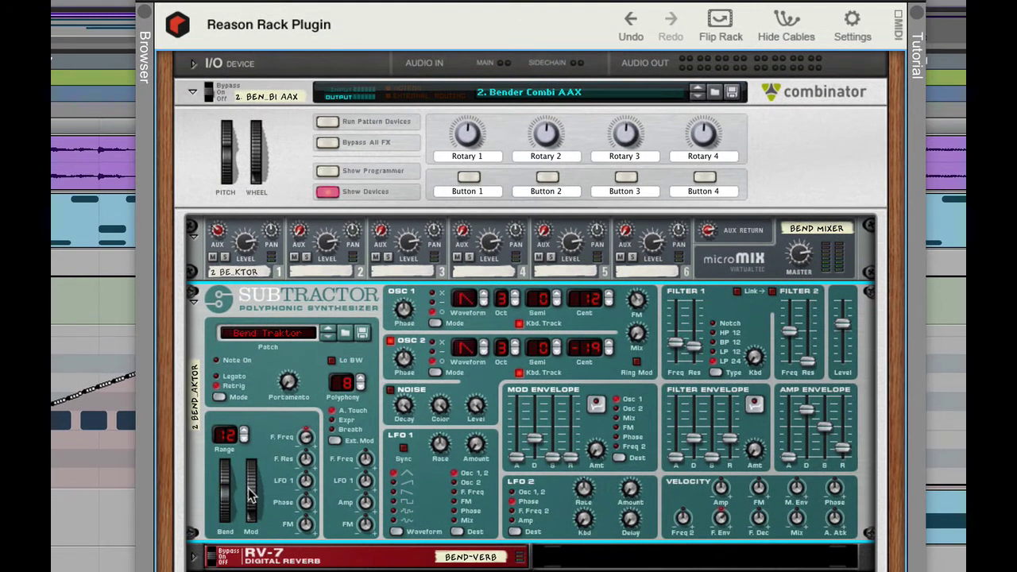
pyautogui.press('space')
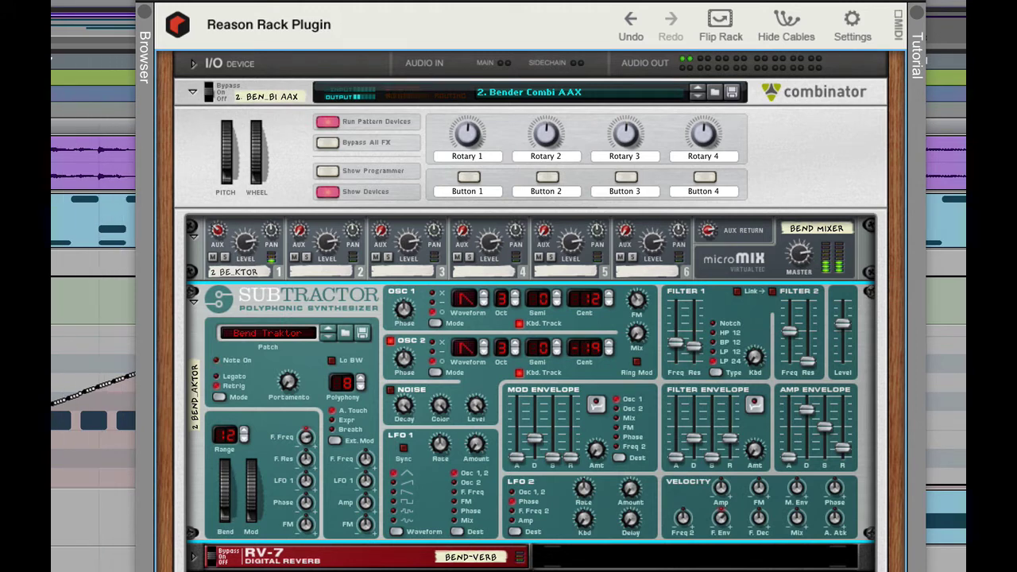
pyautogui.press('space')
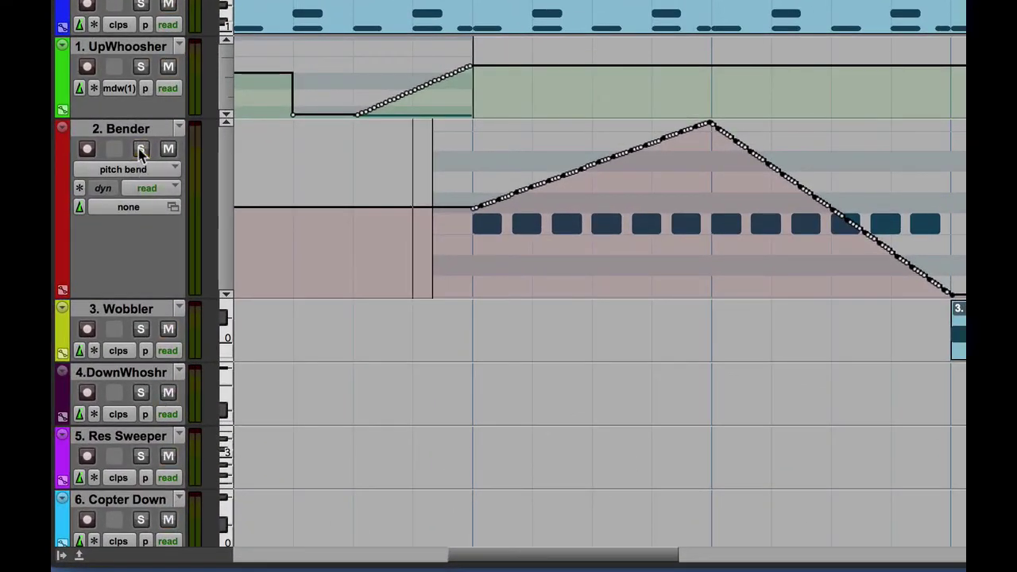
# Solo the Wobbler track and audition its MIDI clip from bar 9
pyautogui.click(141, 329)
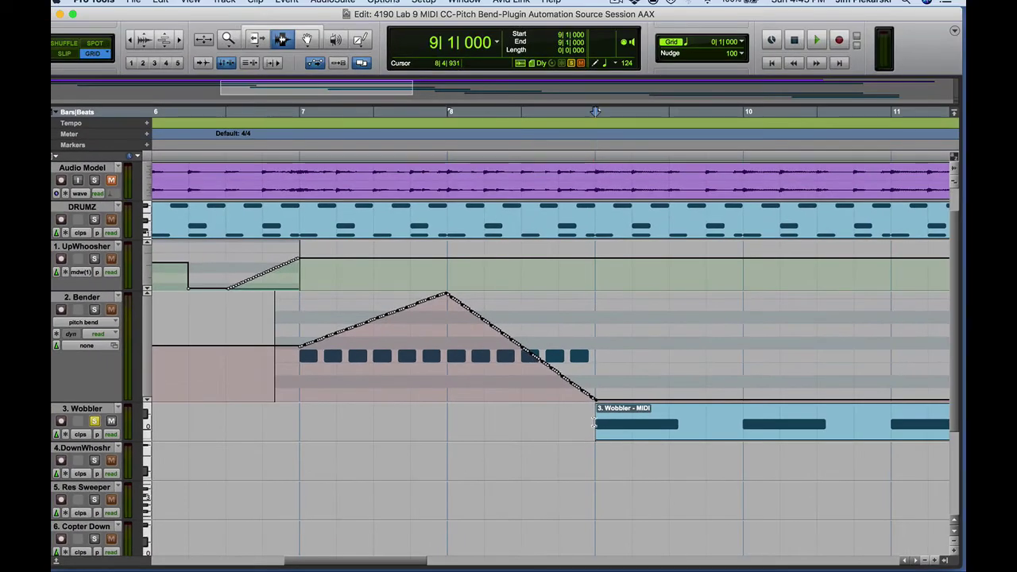
pyautogui.press('space')
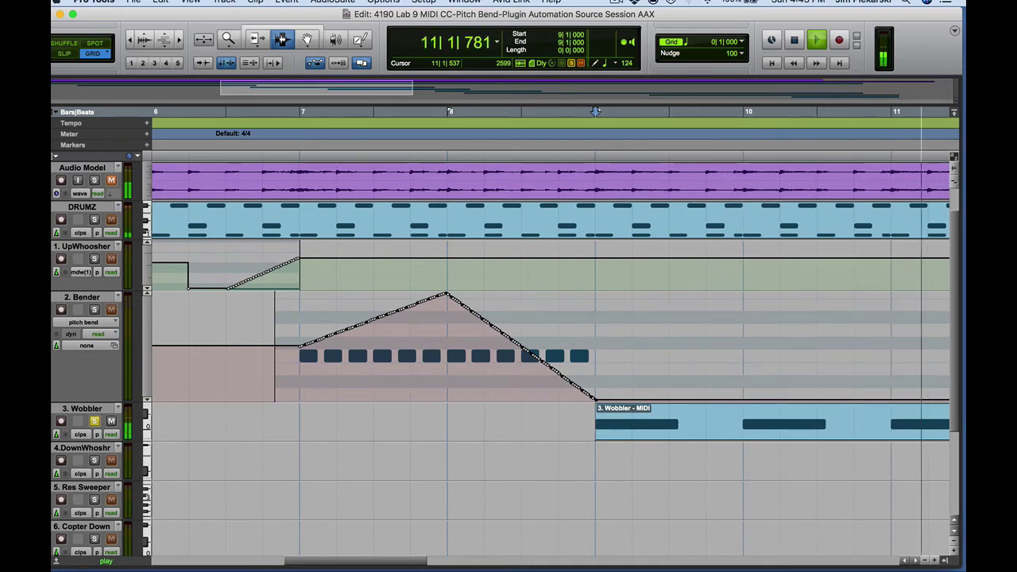
pyautogui.press('space')
# Open the Wobbler track's Reason Rack plugin, reveal the Combinator's devices and expand its Subtractor
pyautogui.press('ctrl+alt+super+w')
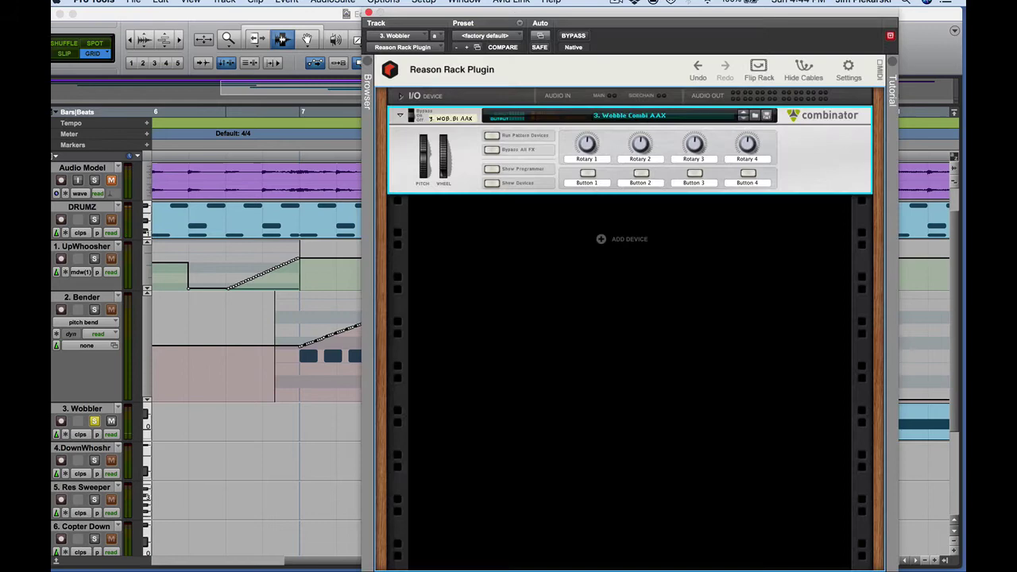
pyautogui.click(492, 183)
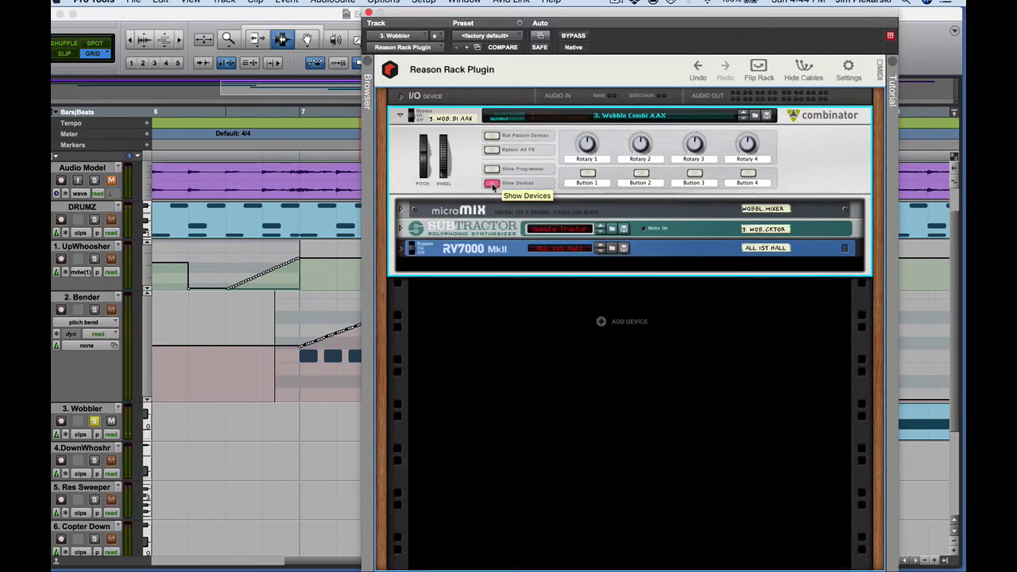
pyautogui.click(402, 229)
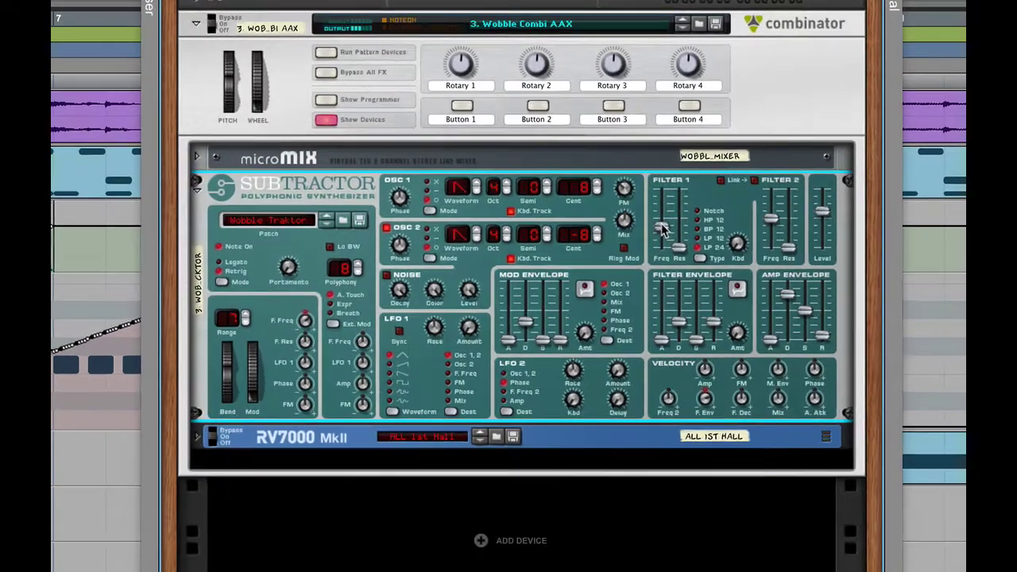
# Raise the Filter 1 Freq slider slightly on the Wobbler's Subtractor and return to the Edit window's tracks
pyautogui.moveTo(728, 261)
pyautogui.mouseDown()
pyautogui.moveTo(728, 251)
pyautogui.moveTo(731, 268)
pyautogui.mouseUp()
pyautogui.moveTo(646, 230)
pyautogui.mouseDown()
pyautogui.moveTo(653, 186)
pyautogui.moveTo(648, 221)
pyautogui.mouseUp()
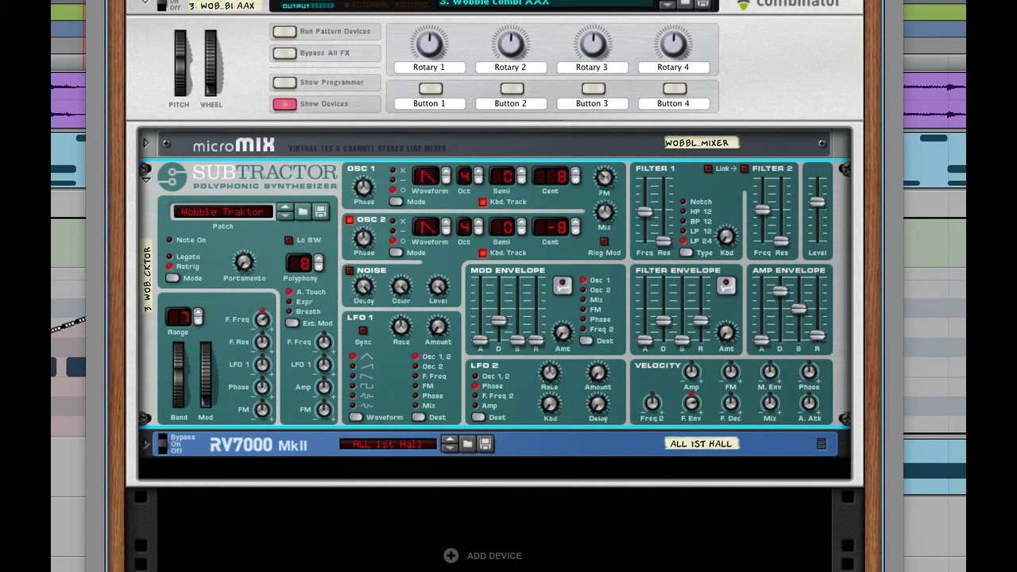
pyautogui.press('F7')
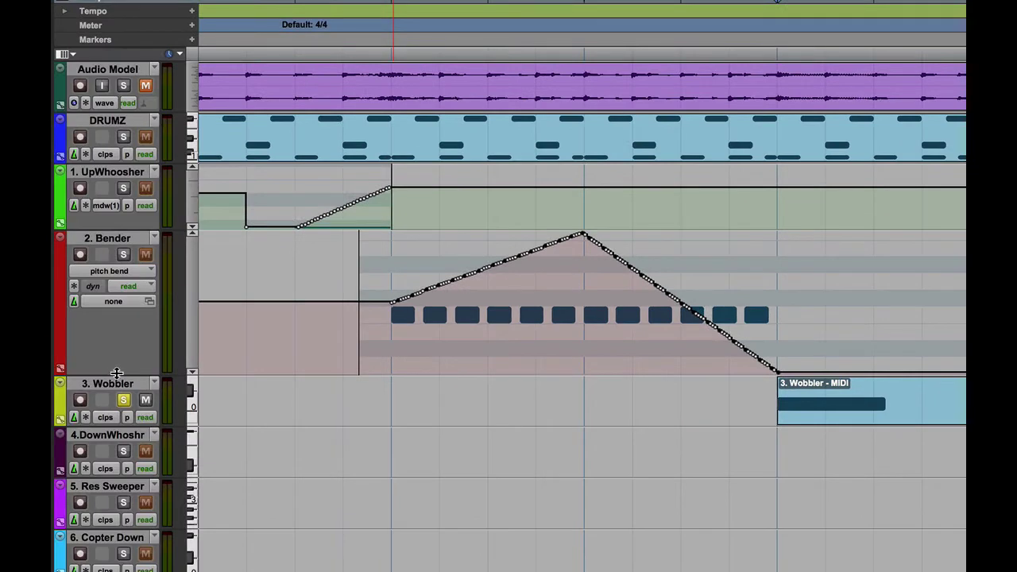
# Reduce the Bender track's height and enlarge the Wobbler track
pyautogui.moveTo(113, 373); pyautogui.dragTo(119, 280)
pyautogui.click(110, 340)
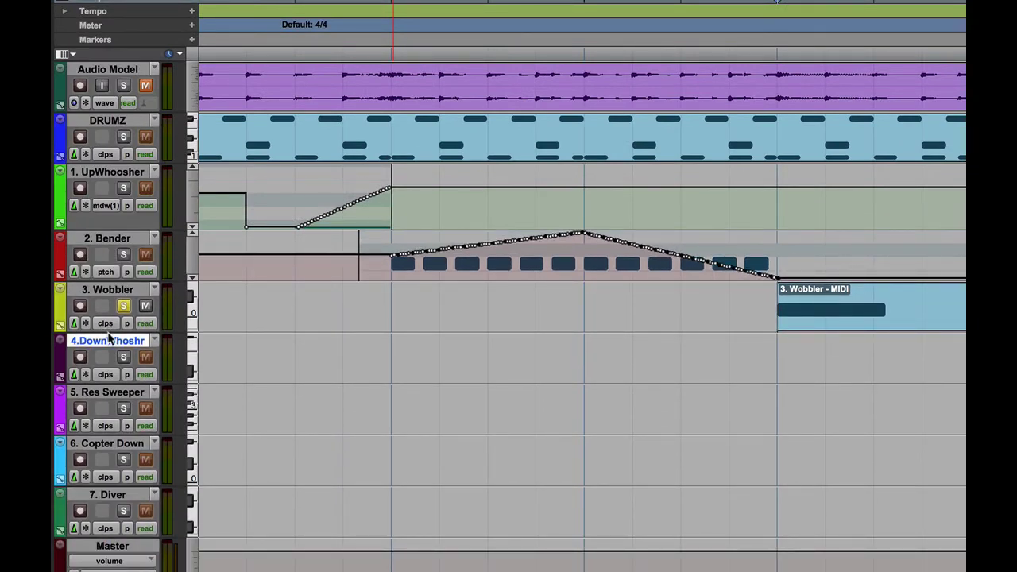
pyautogui.moveTo(100, 332); pyautogui.dragTo(115, 477)
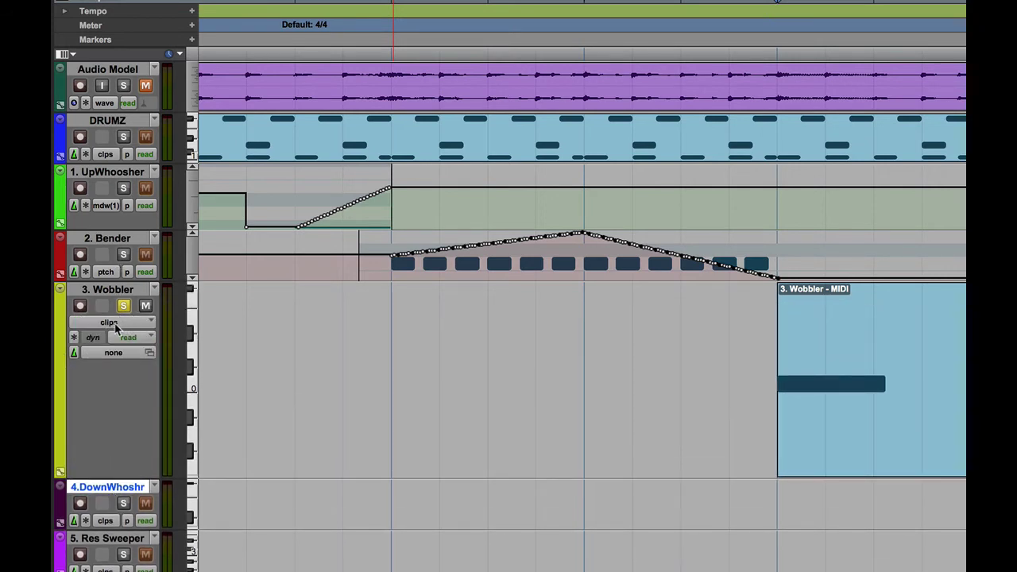
# Check the mod wheel's filter frequency amount on the Wobbler's Subtractor and try out its mod wheel
pyautogui.click(759, 382)
pyautogui.moveTo(1016, 2); pyautogui.dragTo(254, 1)
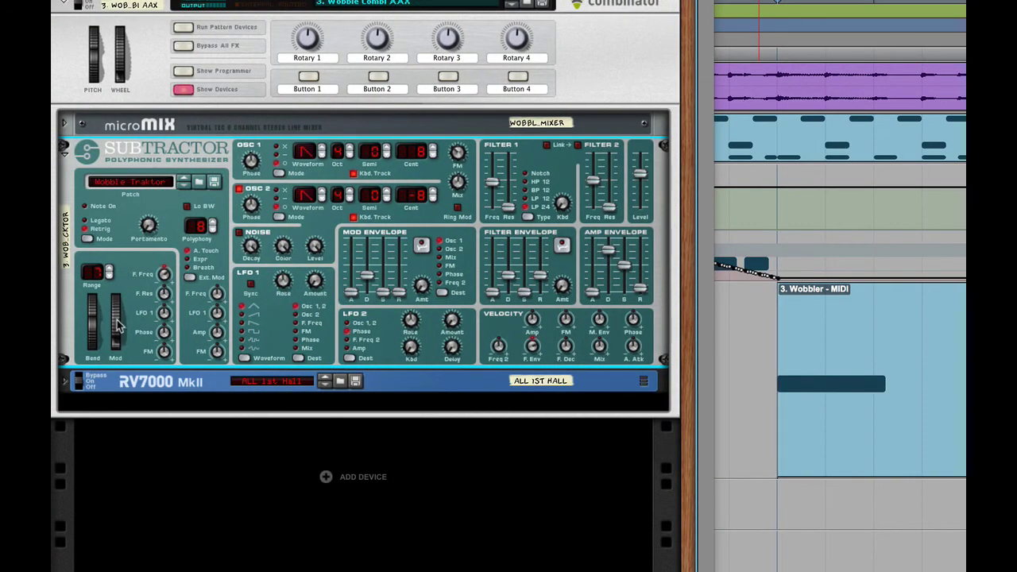
pyautogui.moveTo(116, 325); pyautogui.dragTo(116, 358)
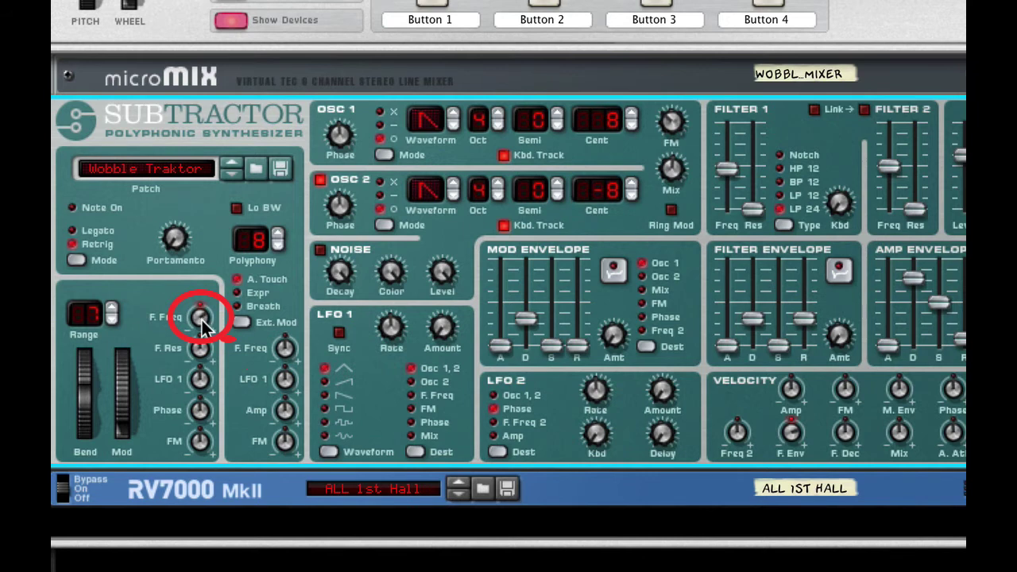
pyautogui.moveTo(201, 325)
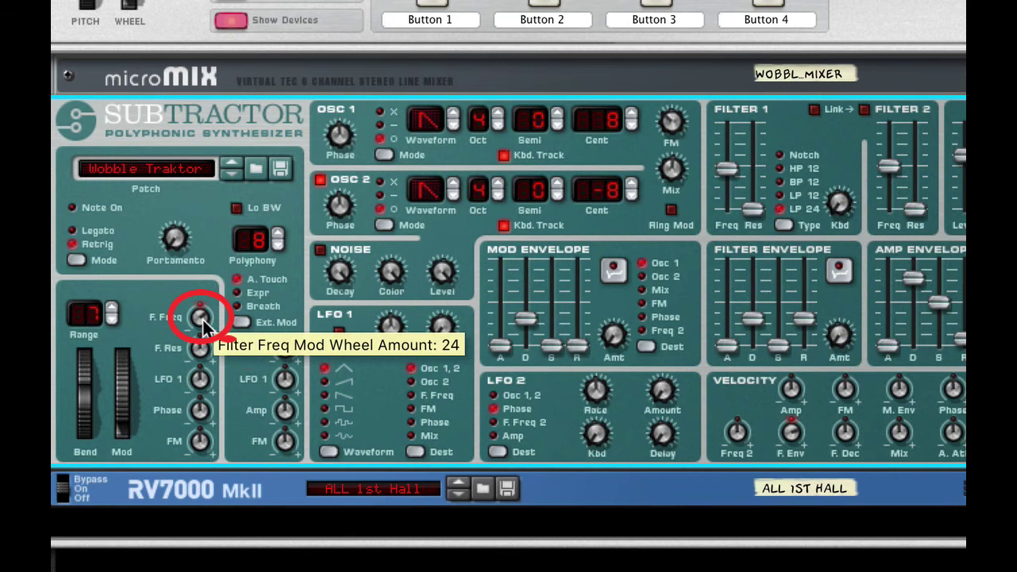
pyautogui.moveTo(125, 430); pyautogui.dragTo(145, 533)
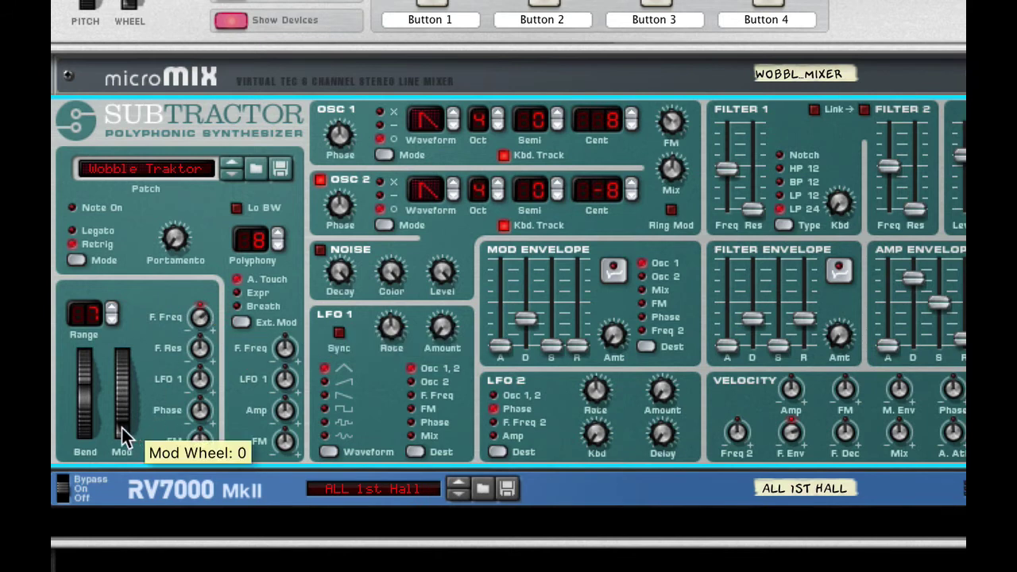
pyautogui.moveTo(121, 433); pyautogui.dragTo(155, 484)
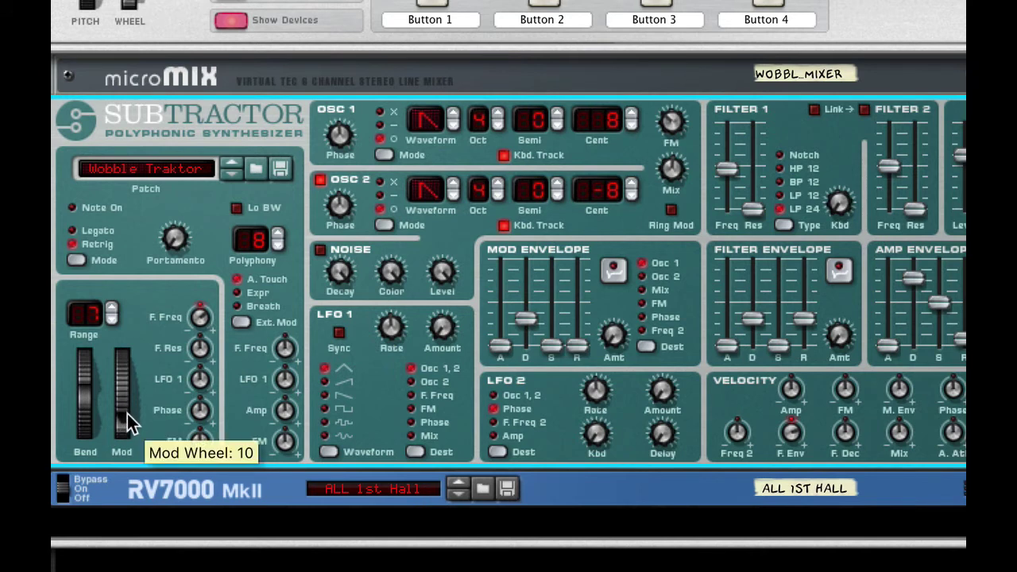
pyautogui.moveTo(128, 414); pyautogui.dragTo(125, 484)
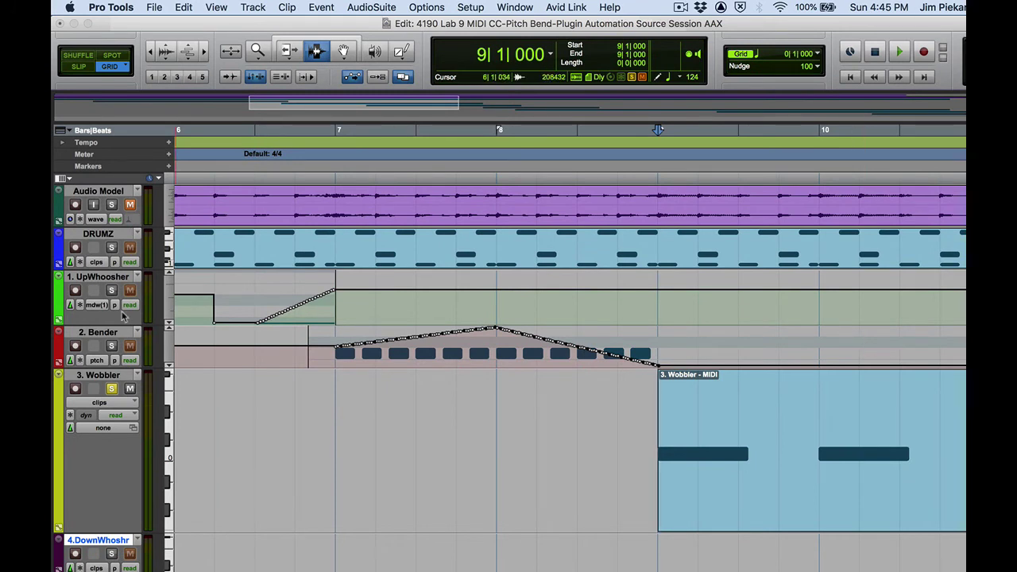
# Show the mod wheel (1) controller data on the Wobbler track and shift its note range so the clip's notes are visible behind it
pyautogui.hscroll(6, 344, 449)
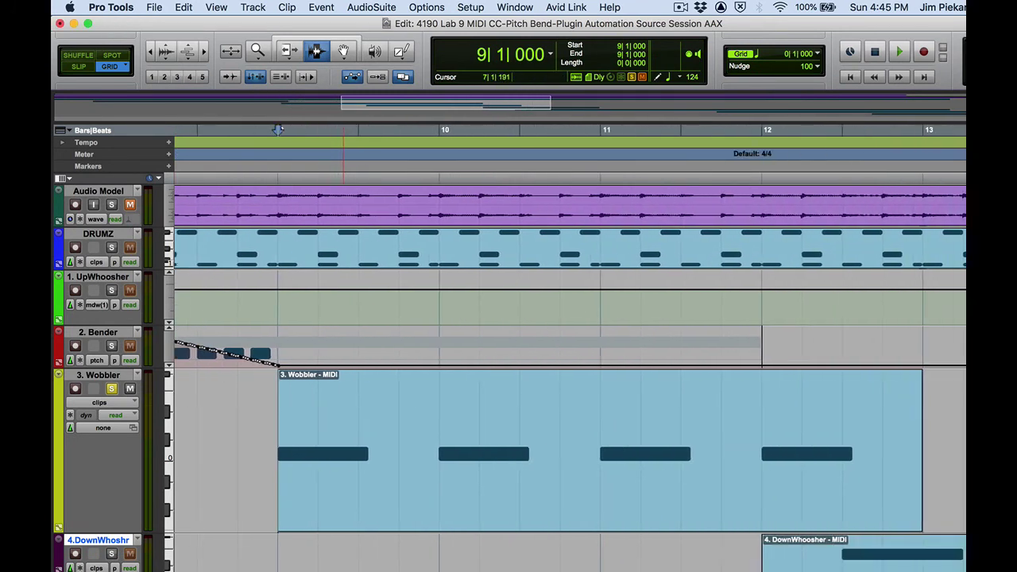
pyautogui.click(111, 403)
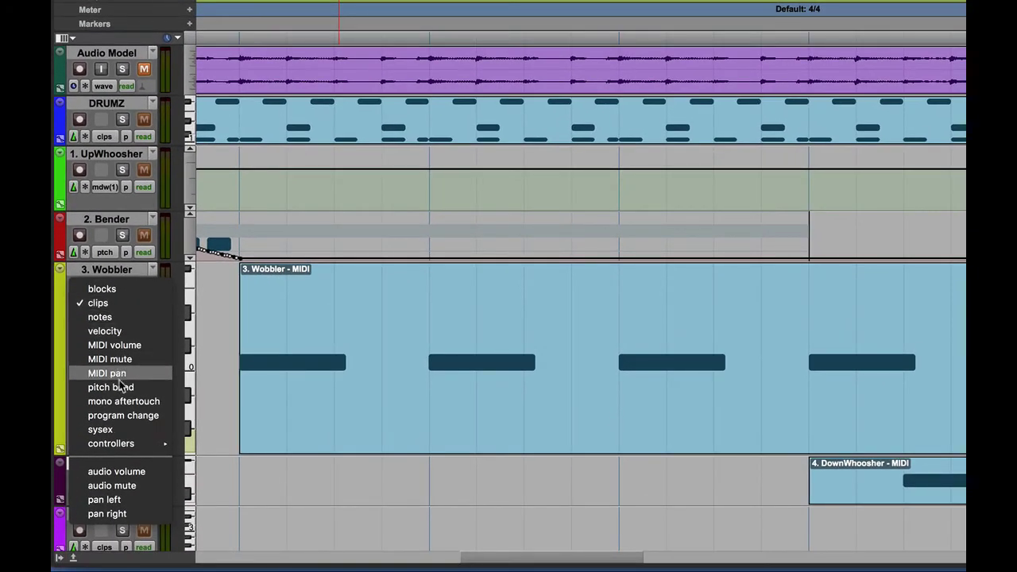
pyautogui.moveTo(135, 445)
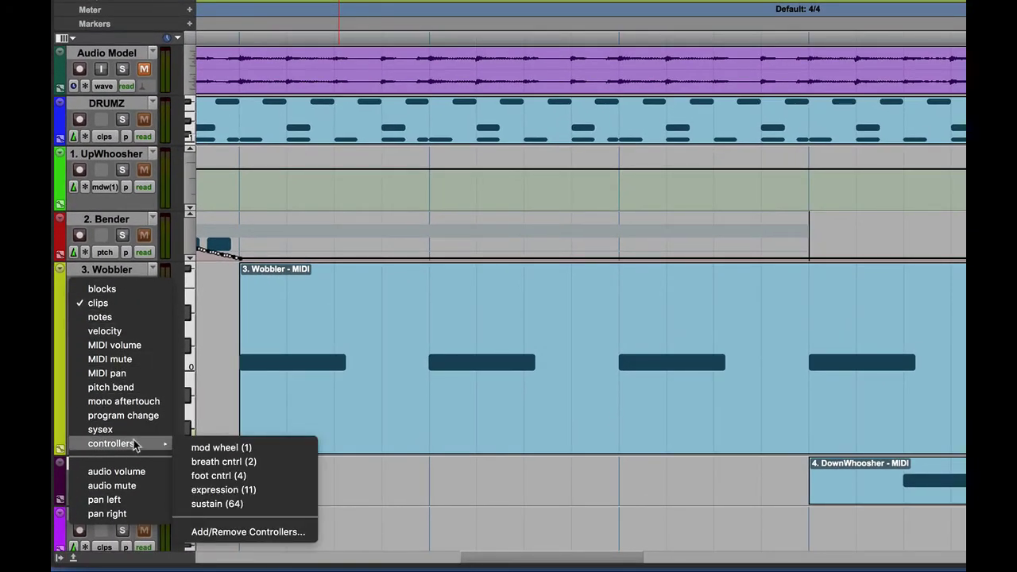
pyautogui.click(235, 450)
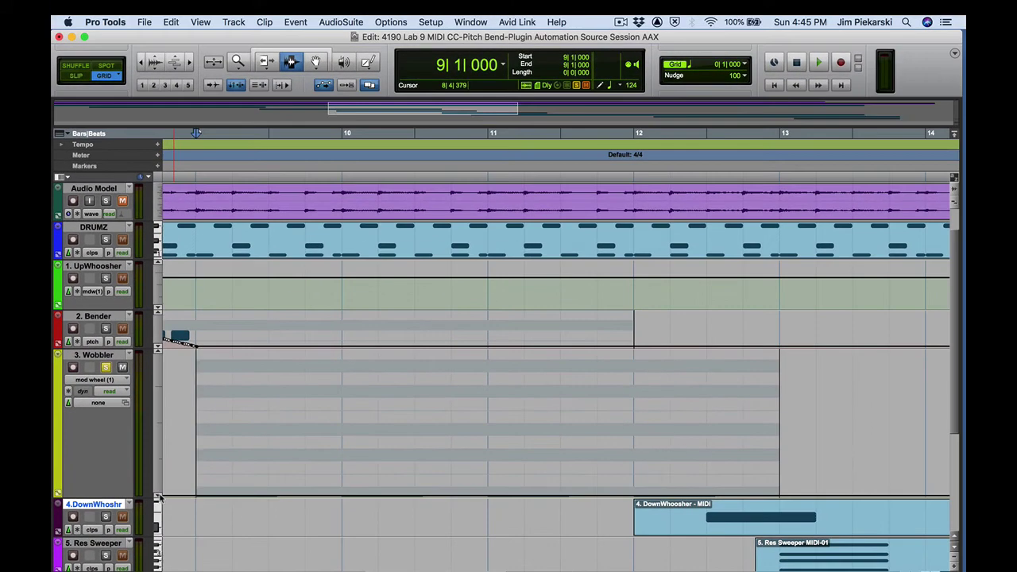
pyautogui.click(190, 452)
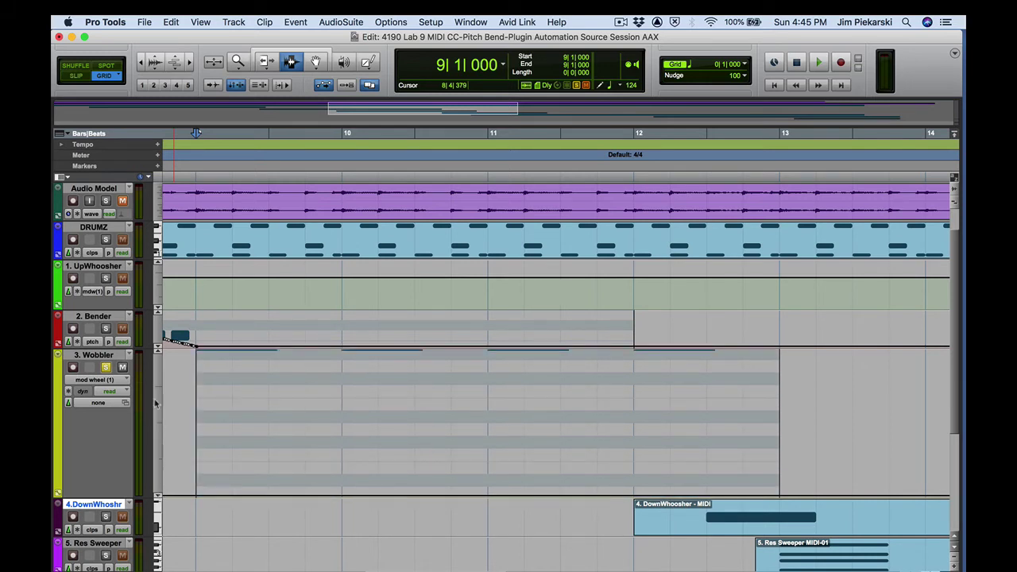
pyautogui.click(159, 354)
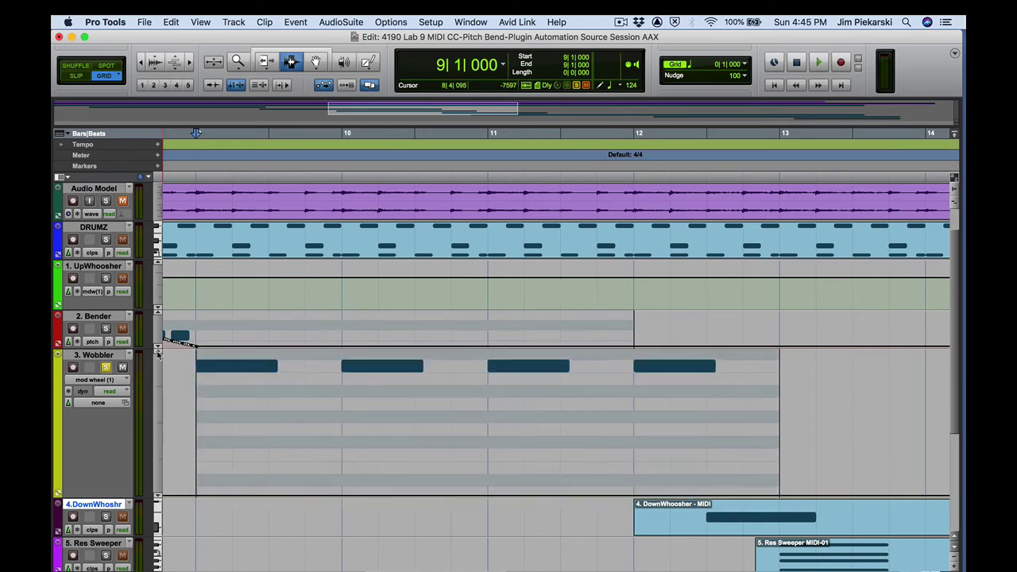
# Set the grid value to 1/8 note and select the Pencil tool's Triangle shape
pyautogui.click(746, 66)
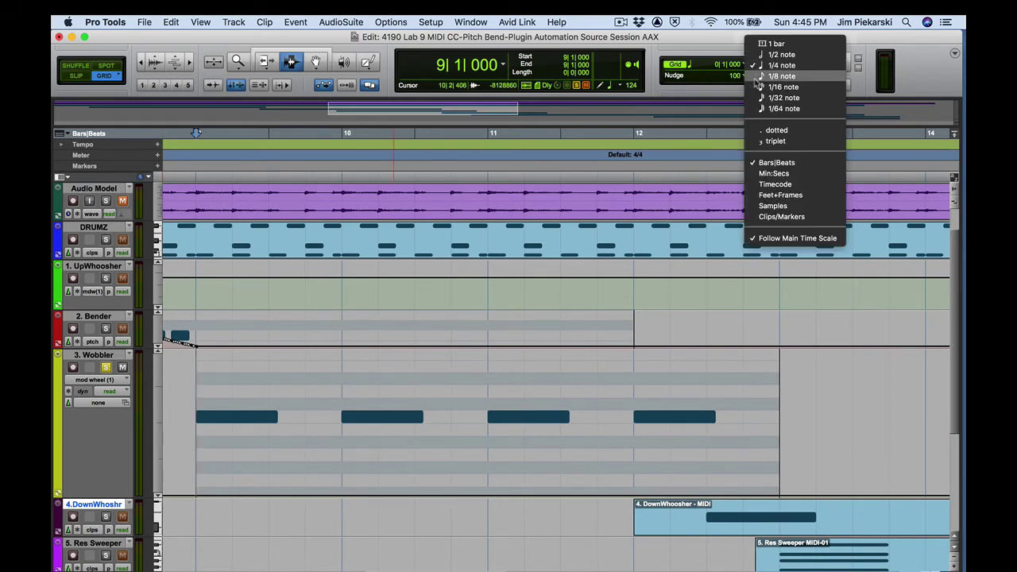
pyautogui.click(782, 77)
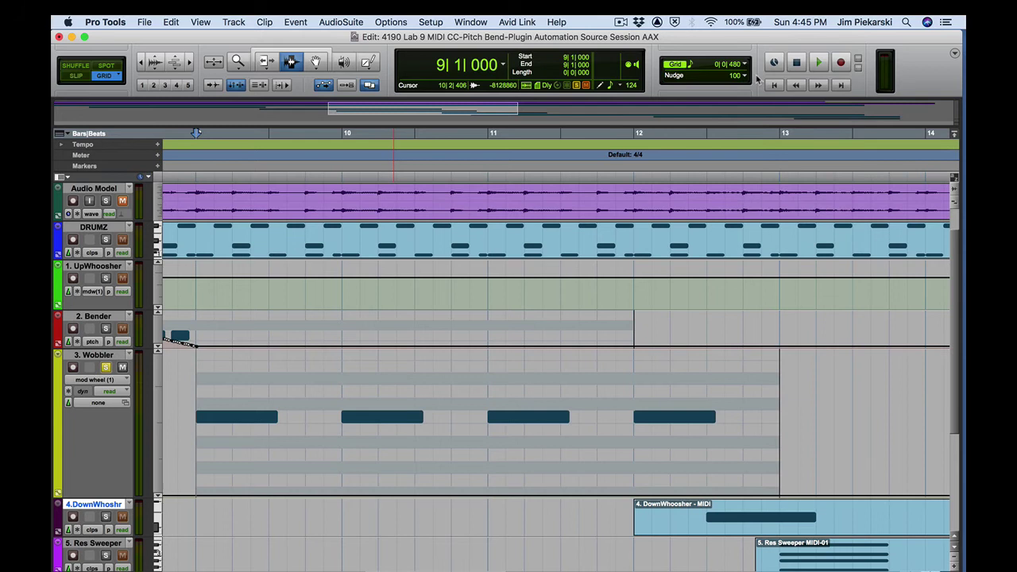
pyautogui.click(370, 61)
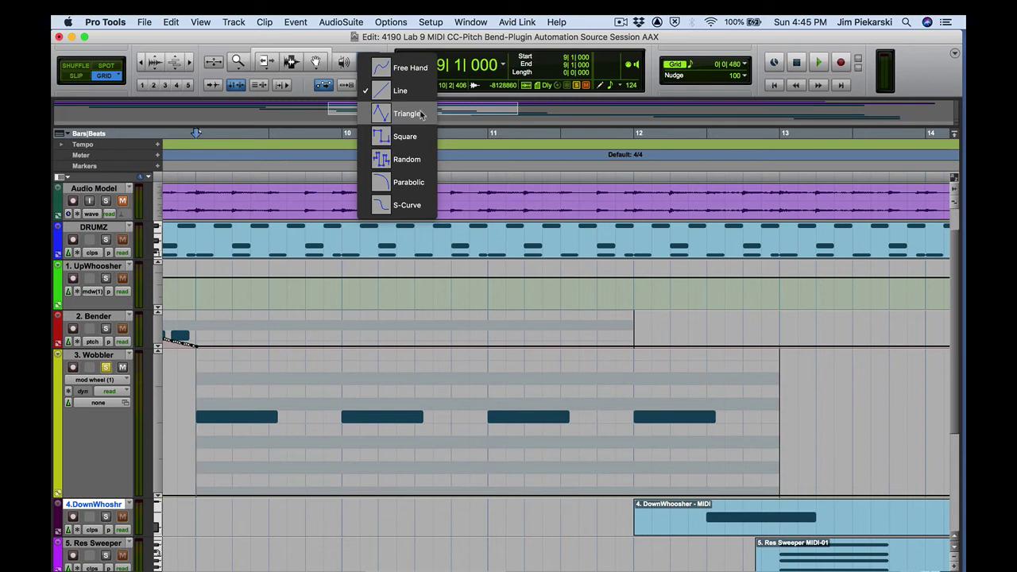
pyautogui.click(421, 114)
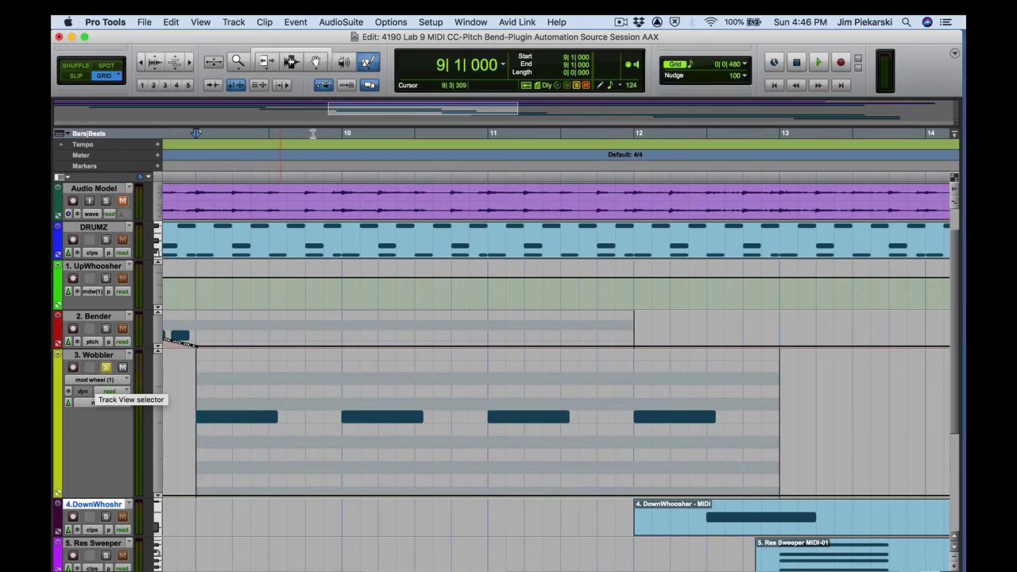
pyautogui.click(367, 65)
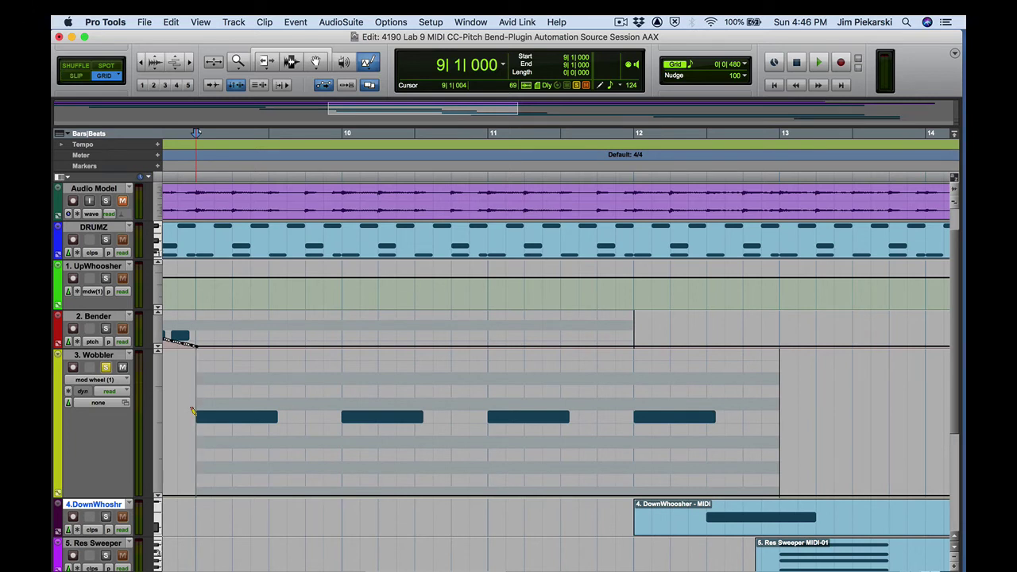
# Try out a shallow triangle mod wheel wave over the Wobbler note at bar 9 with playback, and undo it
pyautogui.moveTo(190, 412)
pyautogui.mouseDown()
pyautogui.moveTo(282, 382)
pyautogui.moveTo(284, 366)
pyautogui.moveTo(283, 414)
pyautogui.moveTo(289, 381)
pyautogui.mouseUp()
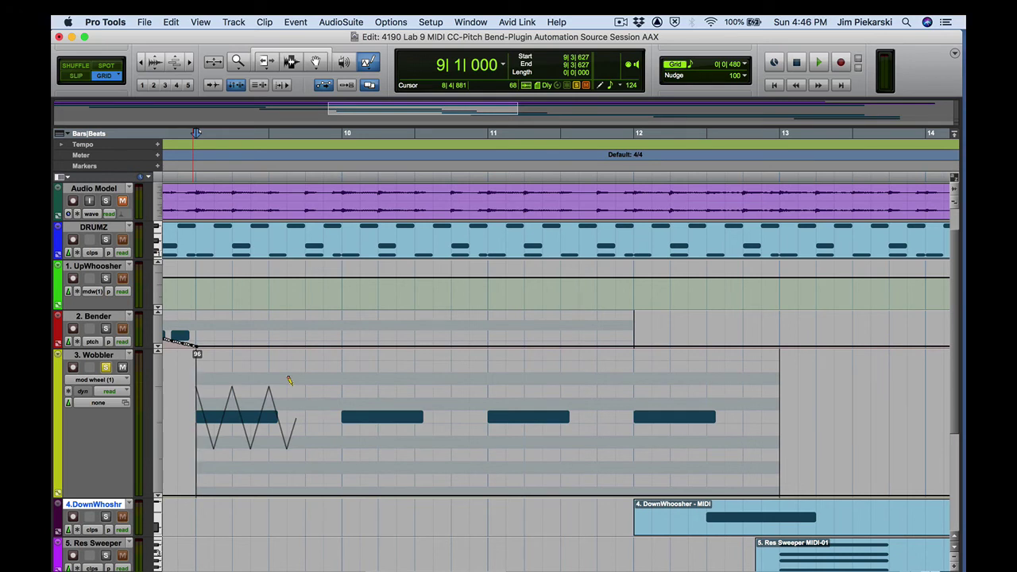
pyautogui.moveTo(290, 381); pyautogui.dragTo(290, 380)
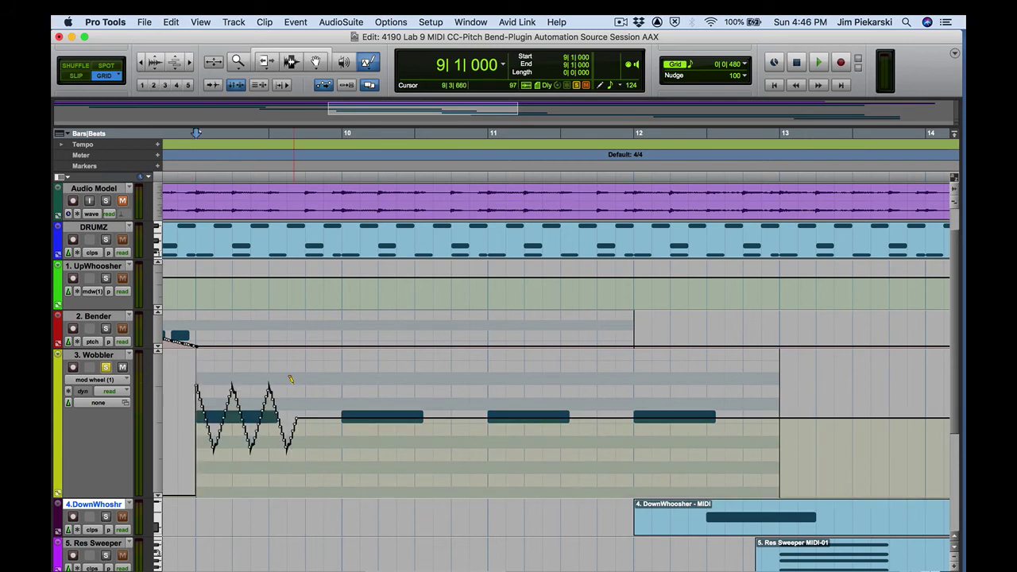
pyautogui.press('space')
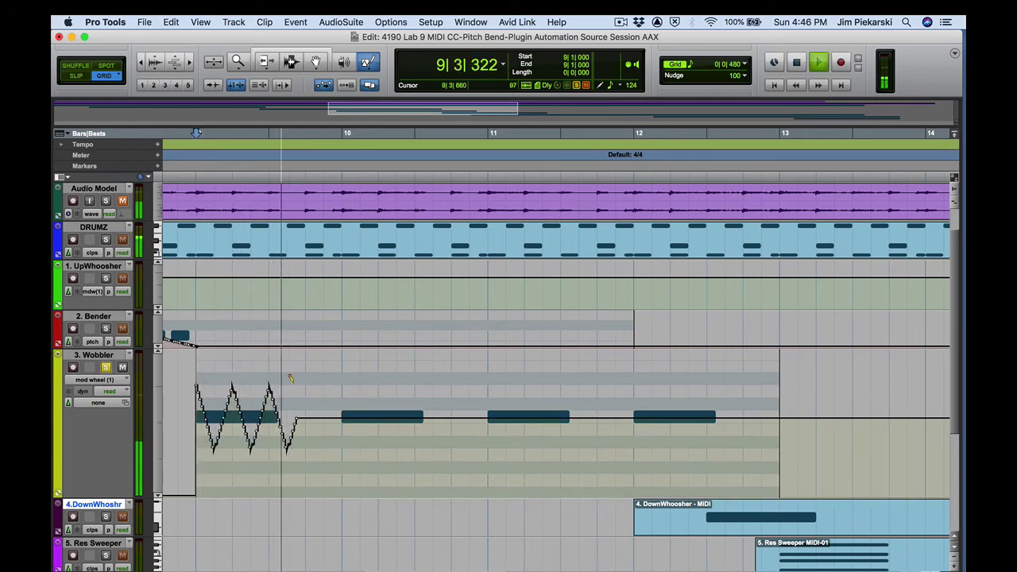
pyautogui.click(797, 62)
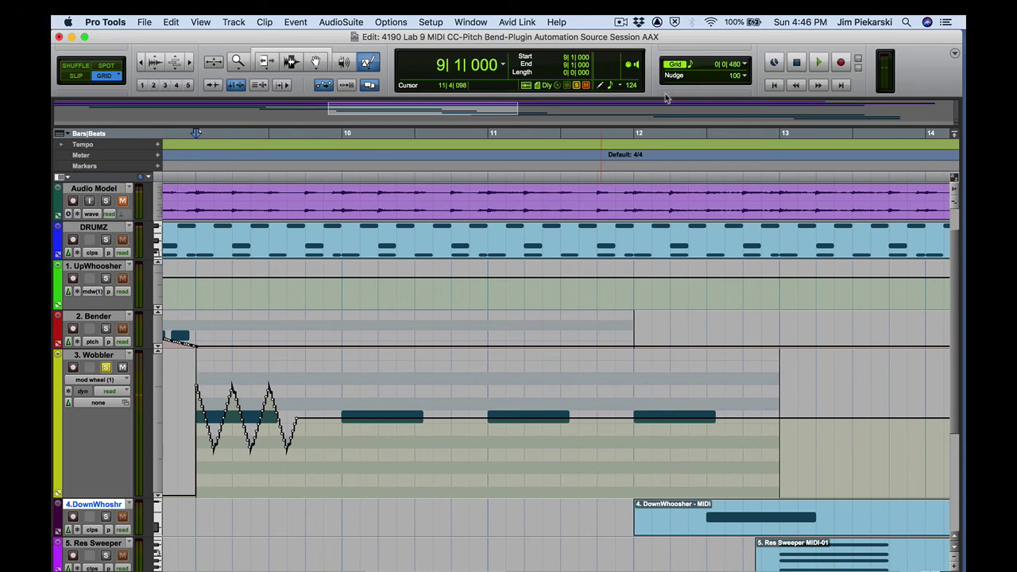
pyautogui.press('super+z')
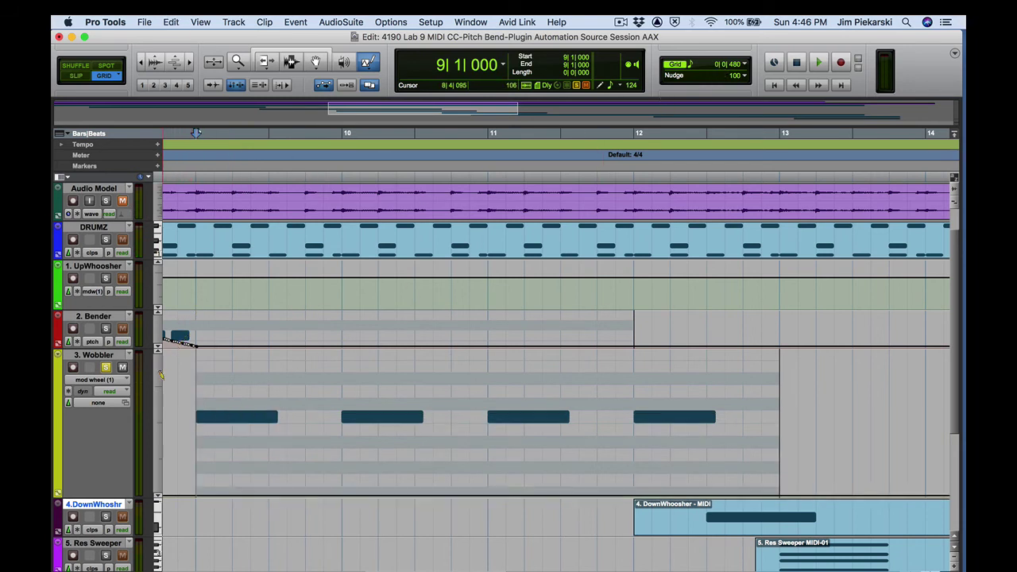
# Draw a taller 1/8-note triangle mod wheel wave over the Wobbler note at bar 9 and audition it
pyautogui.moveTo(197, 354); pyautogui.dragTo(254, 357)
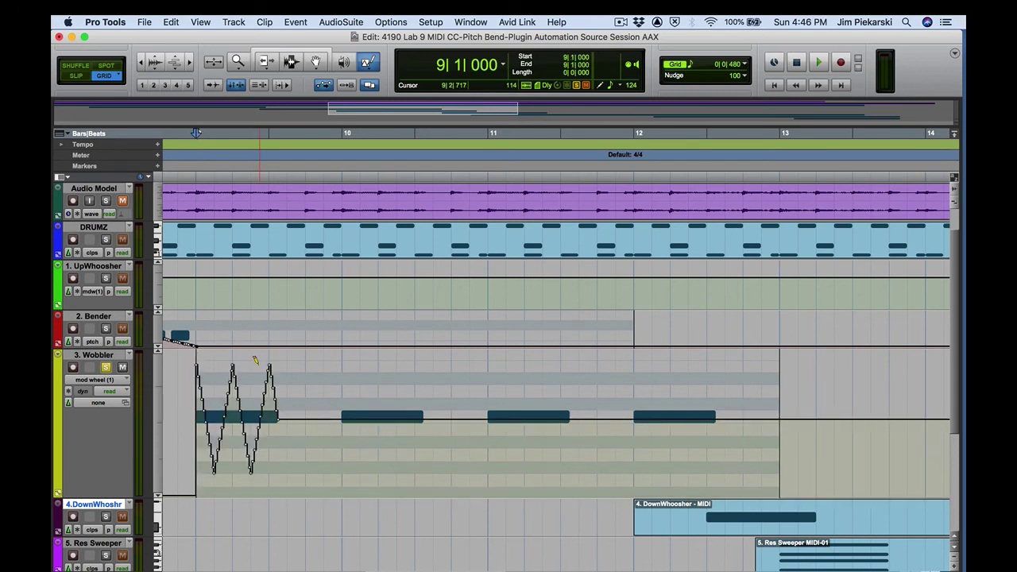
pyautogui.press('space')
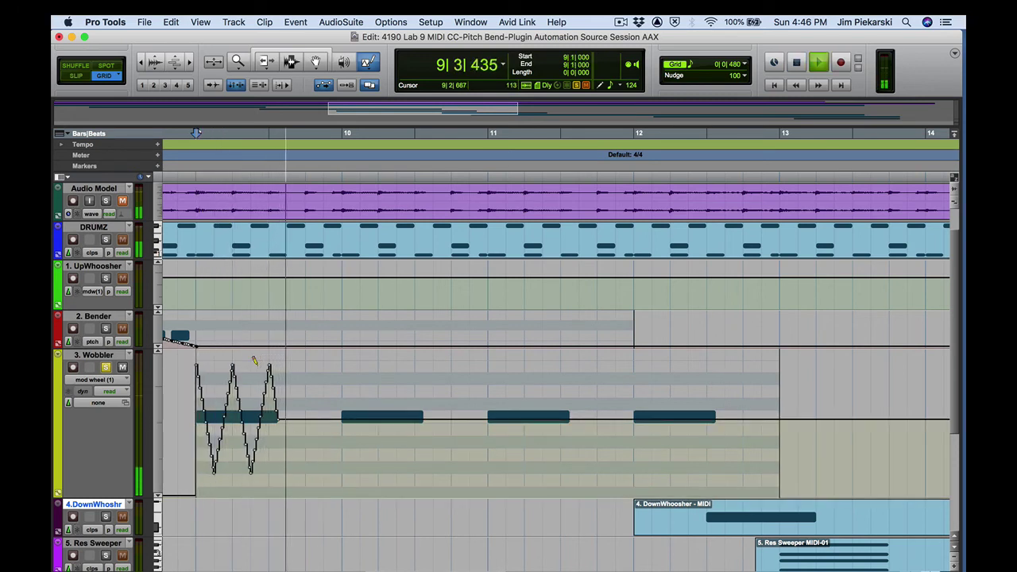
pyautogui.press('space')
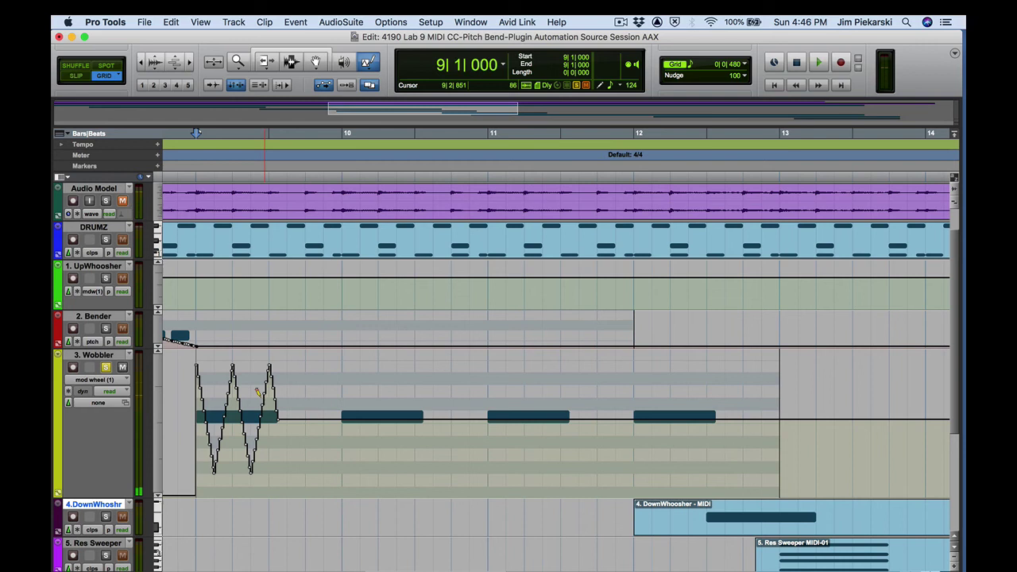
# Switch the grid to 1/8-note triplets and draw a triangle mod wheel wave over the Wobbler note at bar 10
pyautogui.click(745, 65)
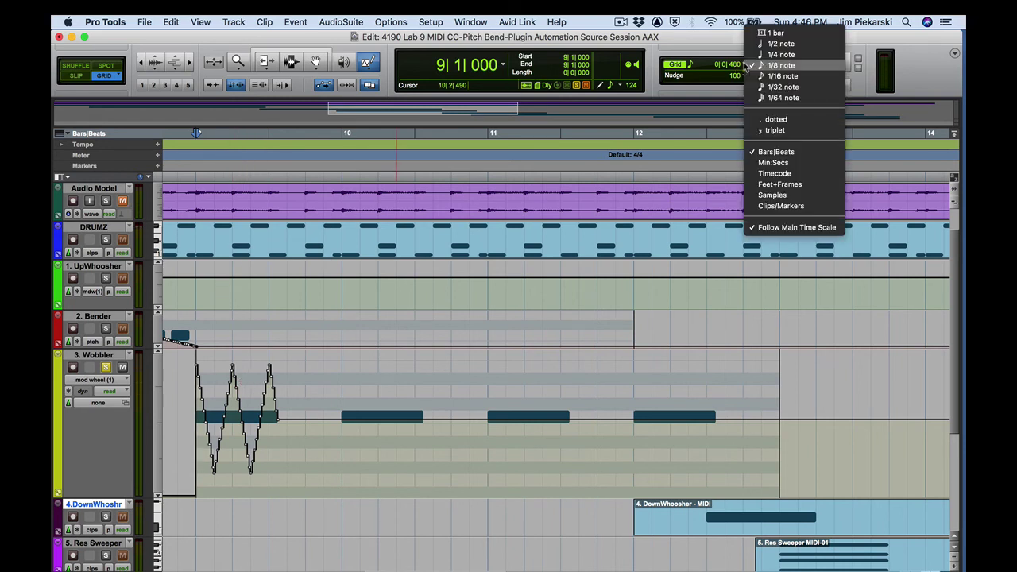
pyautogui.click(775, 130)
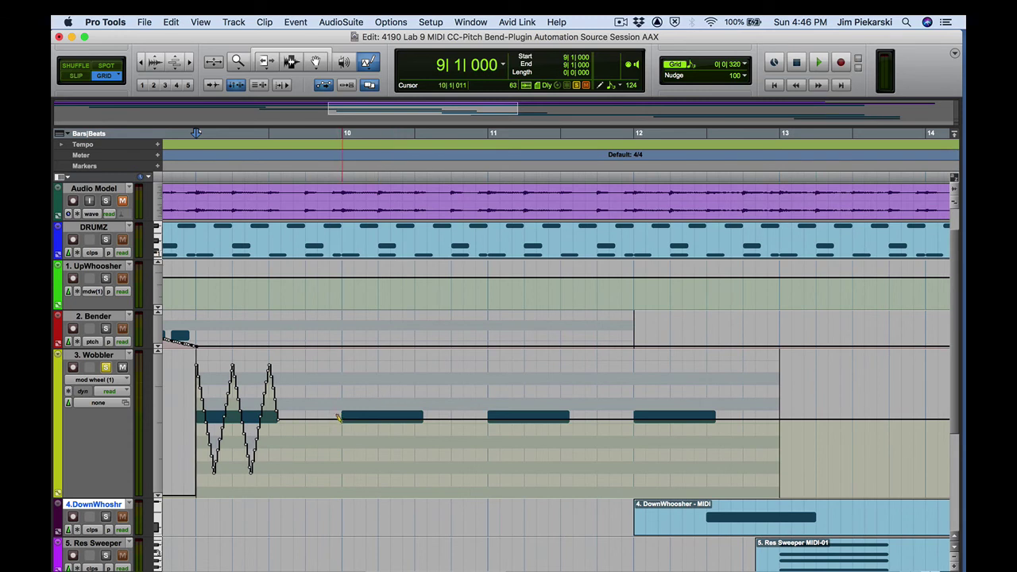
pyautogui.moveTo(340, 419); pyautogui.dragTo(414, 364)
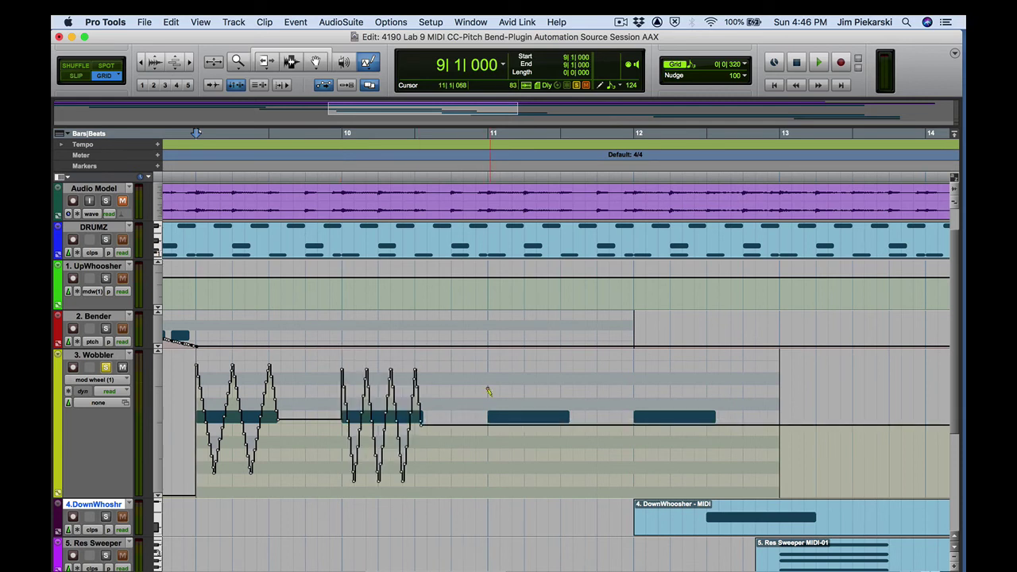
# Set the grid to straight 1/16 notes and draw a triangle mod wheel wave over the Wobbler note at bar 11
pyautogui.click(746, 65)
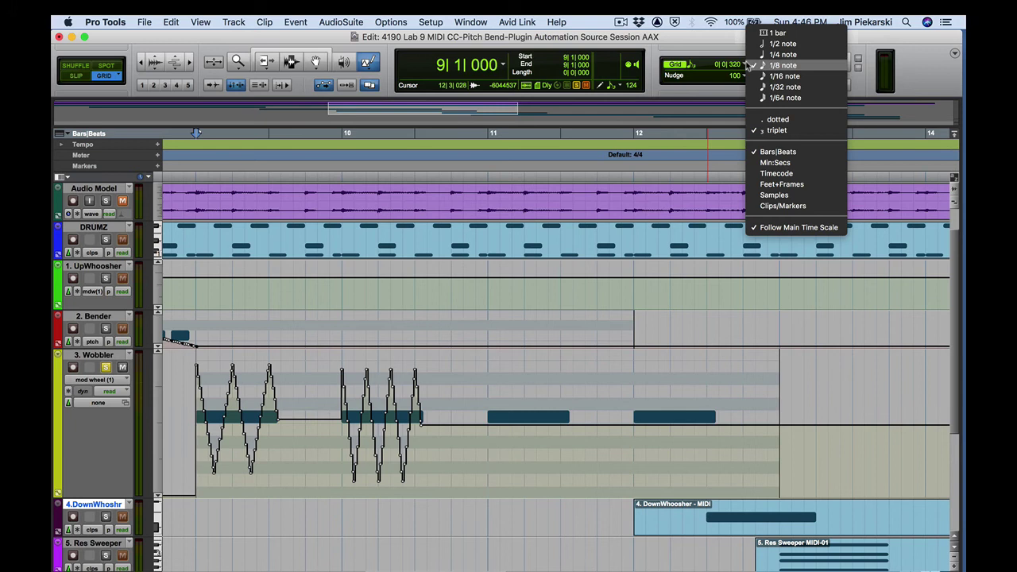
pyautogui.click(783, 75)
pyautogui.click(747, 66)
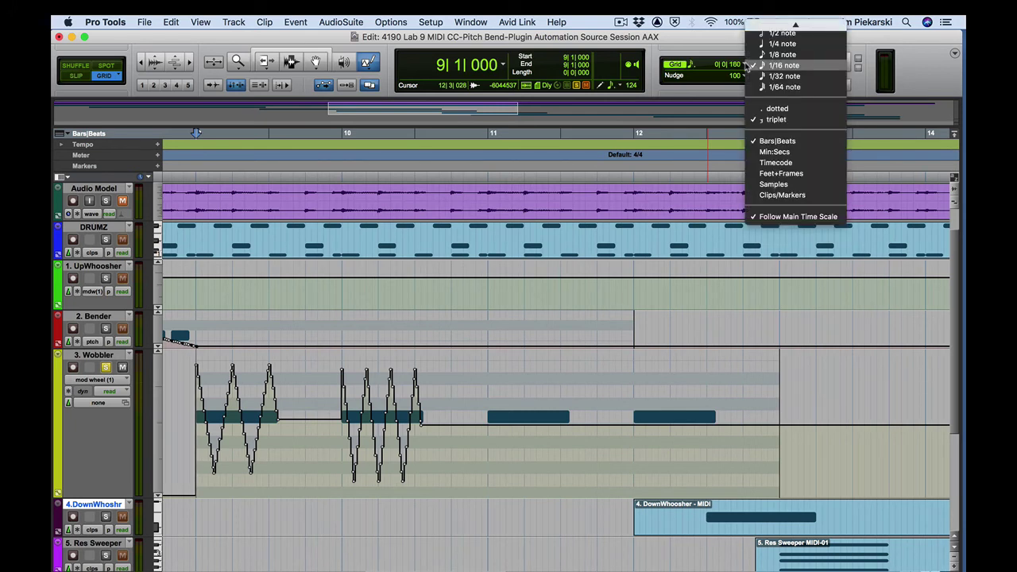
pyautogui.click(775, 119)
pyautogui.moveTo(481, 416)
pyautogui.mouseDown()
pyautogui.moveTo(499, 423)
pyautogui.moveTo(547, 375)
pyautogui.moveTo(574, 366)
pyautogui.mouseUp()
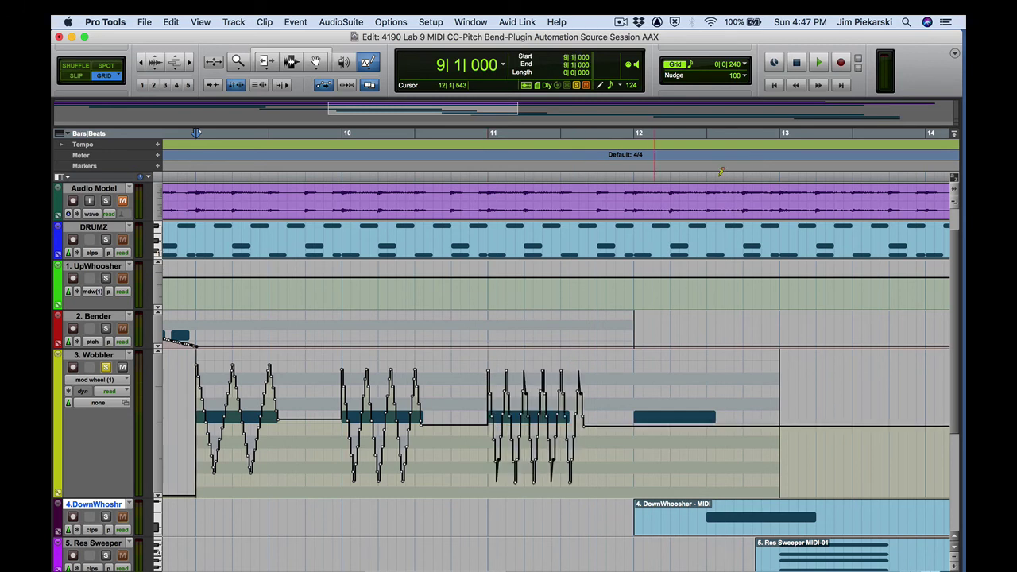
# Switch the grid to 1/16-note triplets, draw a triangle mod wheel wave over the Wobbler note at bar 12, and audition the track
pyautogui.click(747, 67)
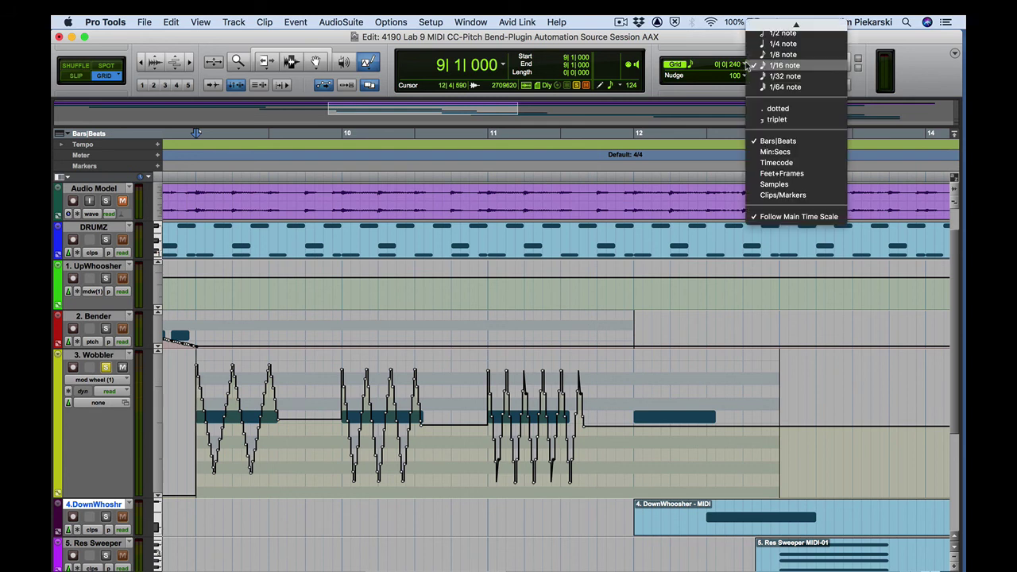
pyautogui.click(779, 120)
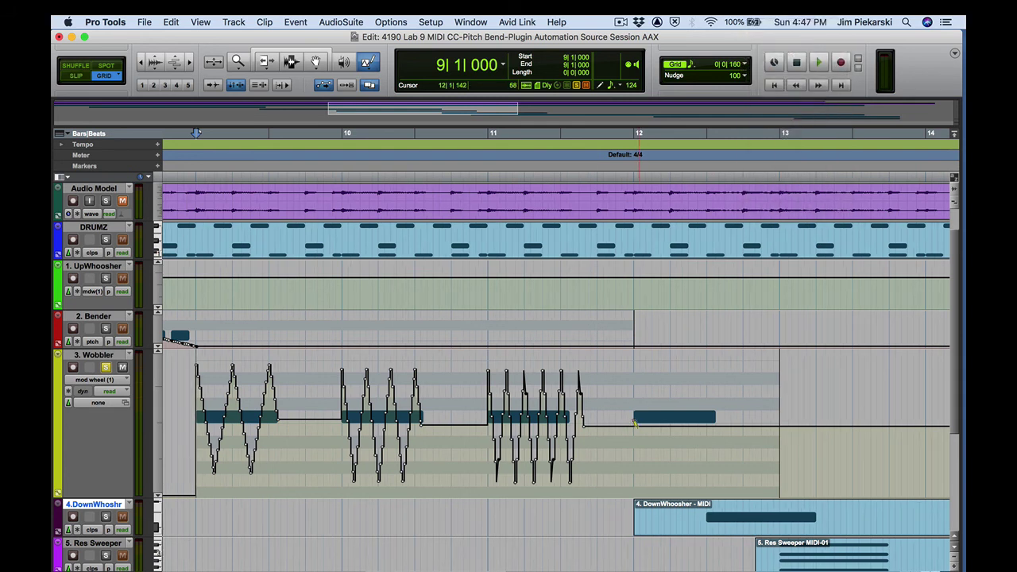
pyautogui.moveTo(634, 422)
pyautogui.mouseDown()
pyautogui.moveTo(682, 374)
pyautogui.moveTo(705, 367)
pyautogui.mouseUp()
pyautogui.press('space')
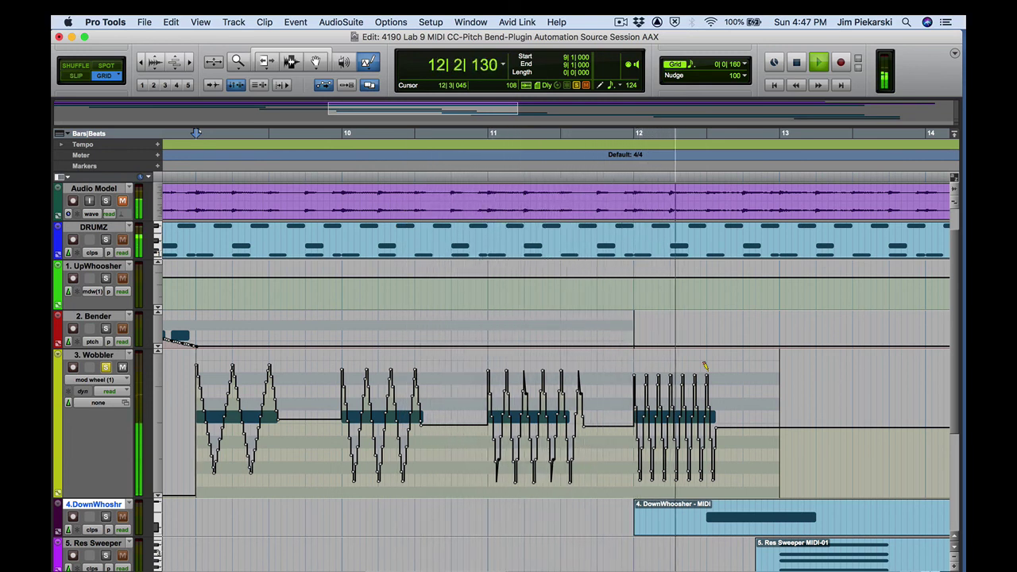
pyautogui.press('space')
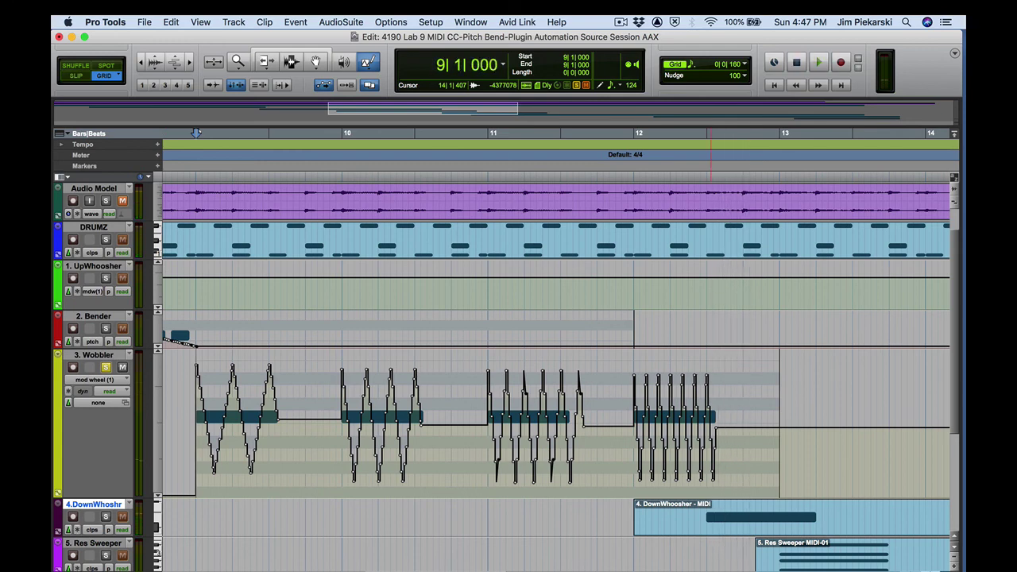
# Bring the Wobbler's Reason Rack Plugin window into view, play the passage to watch the mod wheel respond, and move the window away
pyautogui.moveTo(1016, 135); pyautogui.dragTo(414, 97)
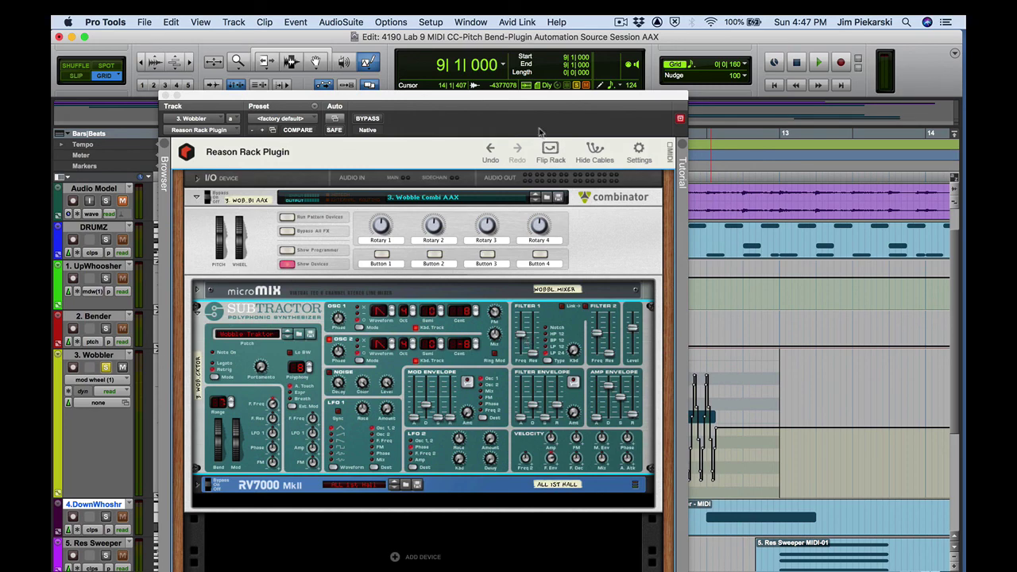
pyautogui.moveTo(525, 101); pyautogui.dragTo(539, 57)
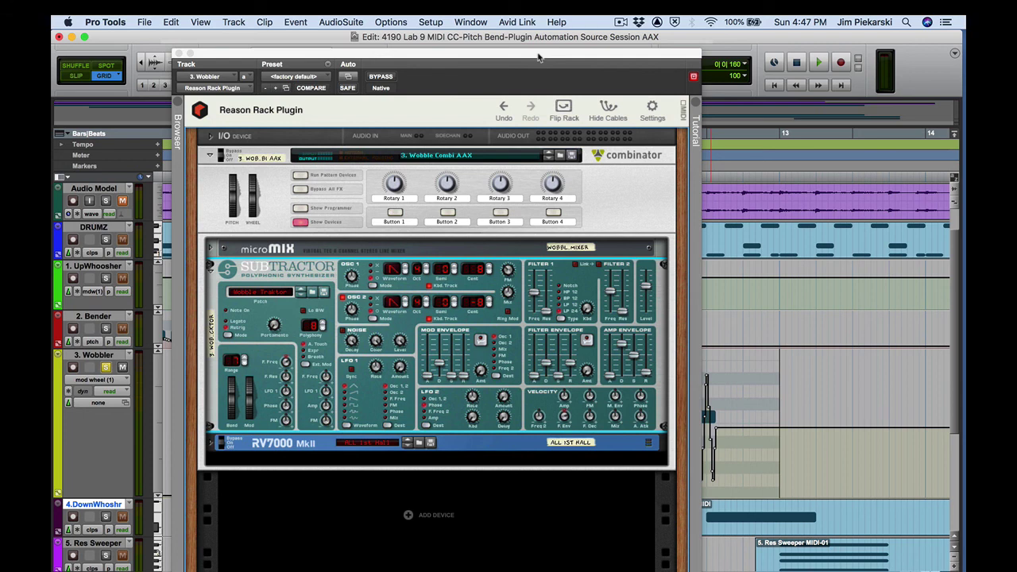
pyautogui.press('space')
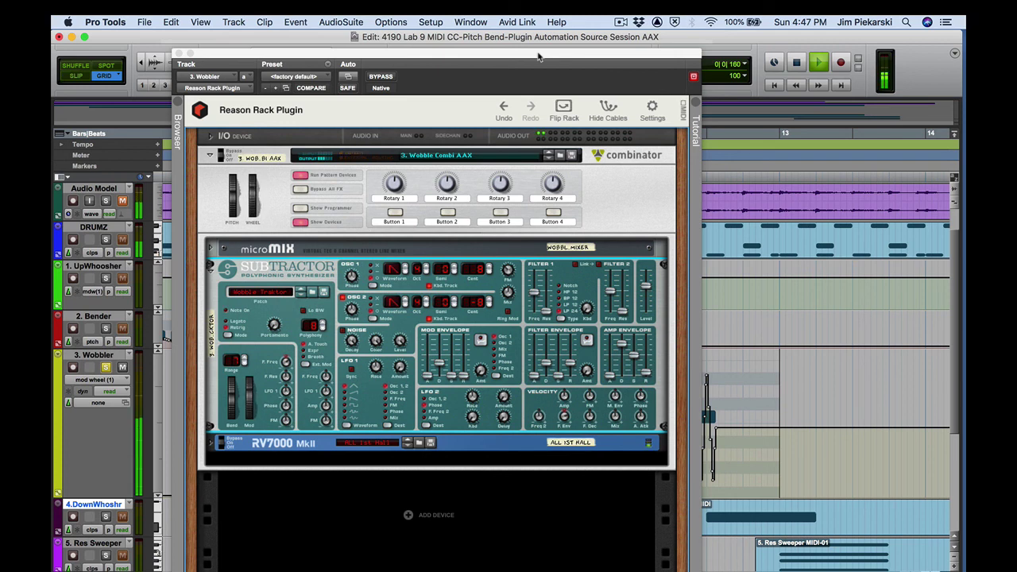
pyautogui.press('space')
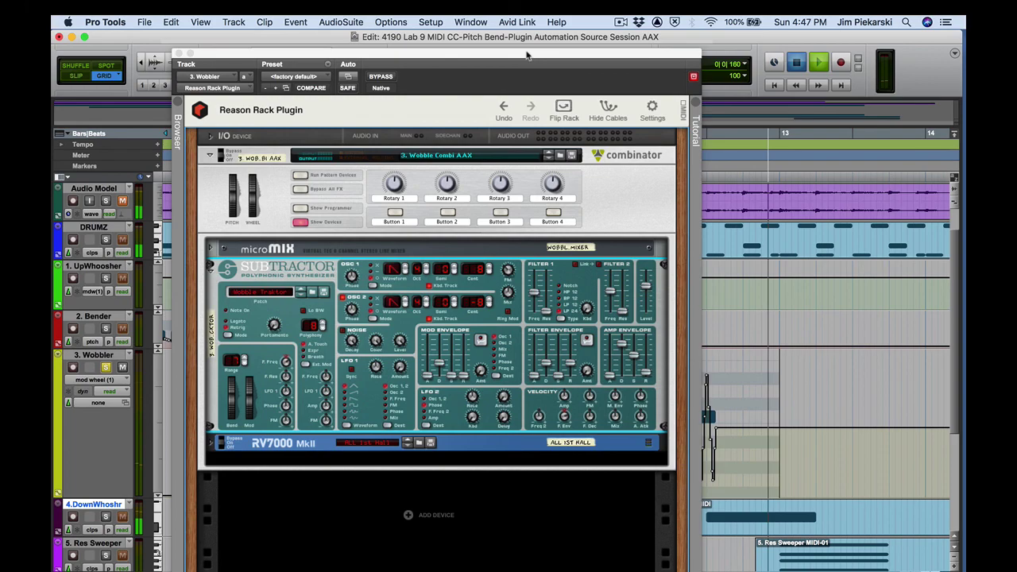
pyautogui.moveTo(538, 57); pyautogui.dragTo(1016, 37)
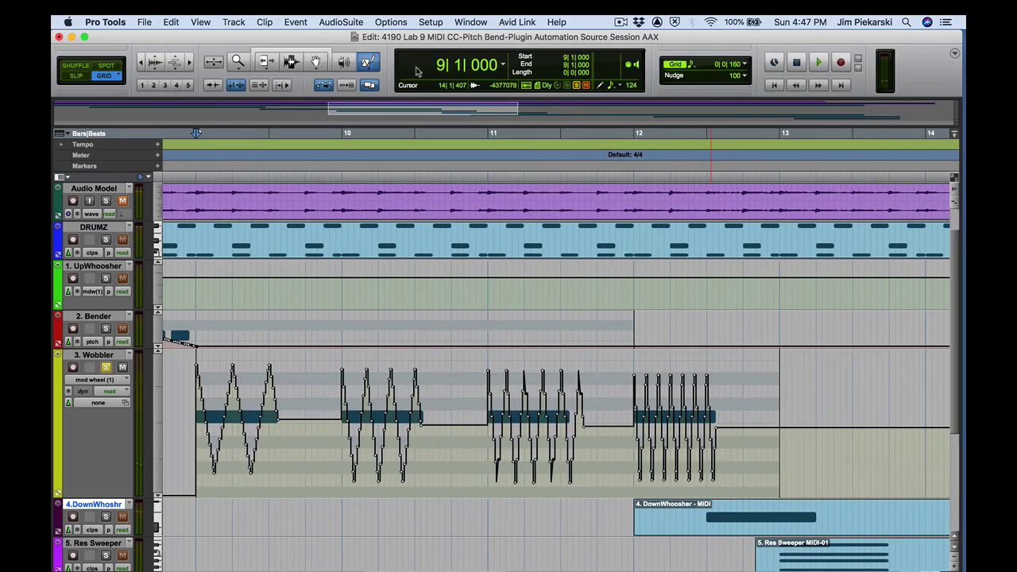